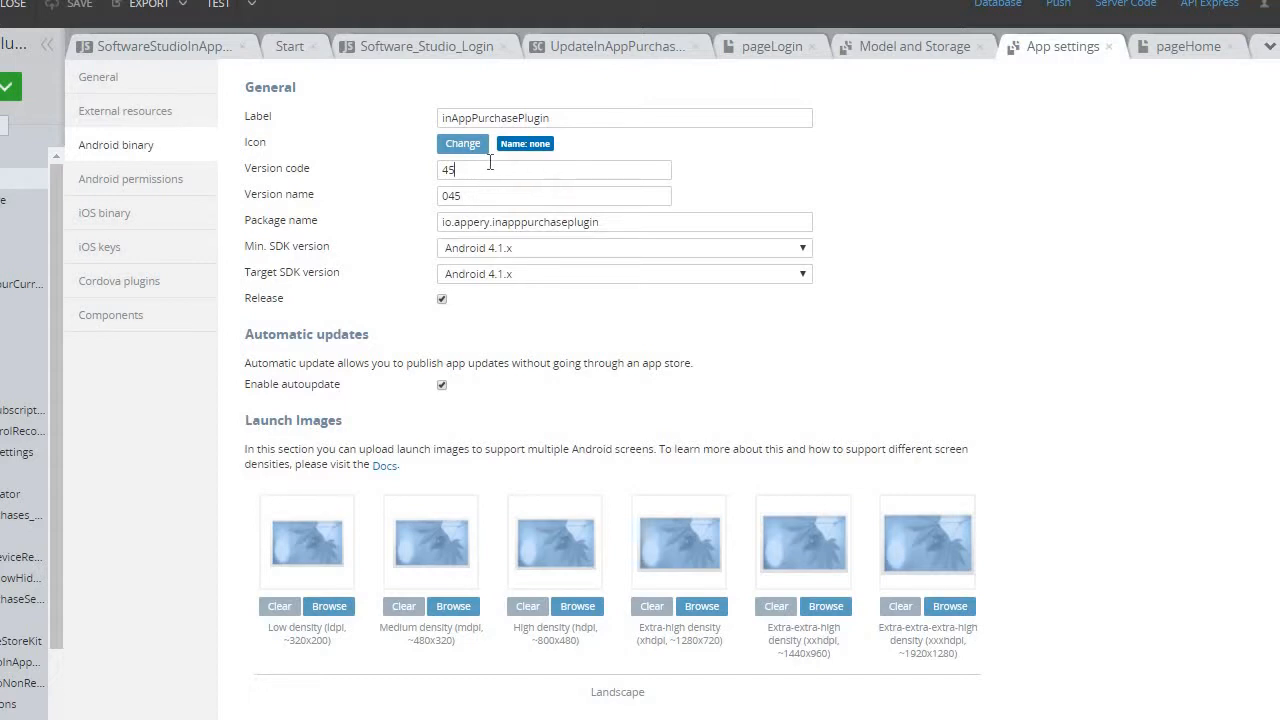
- Compare the Weinre debugging option and the Android version settings with the slide's checklist, and bring up the app's Cordova plugins
key(alt+Tab)
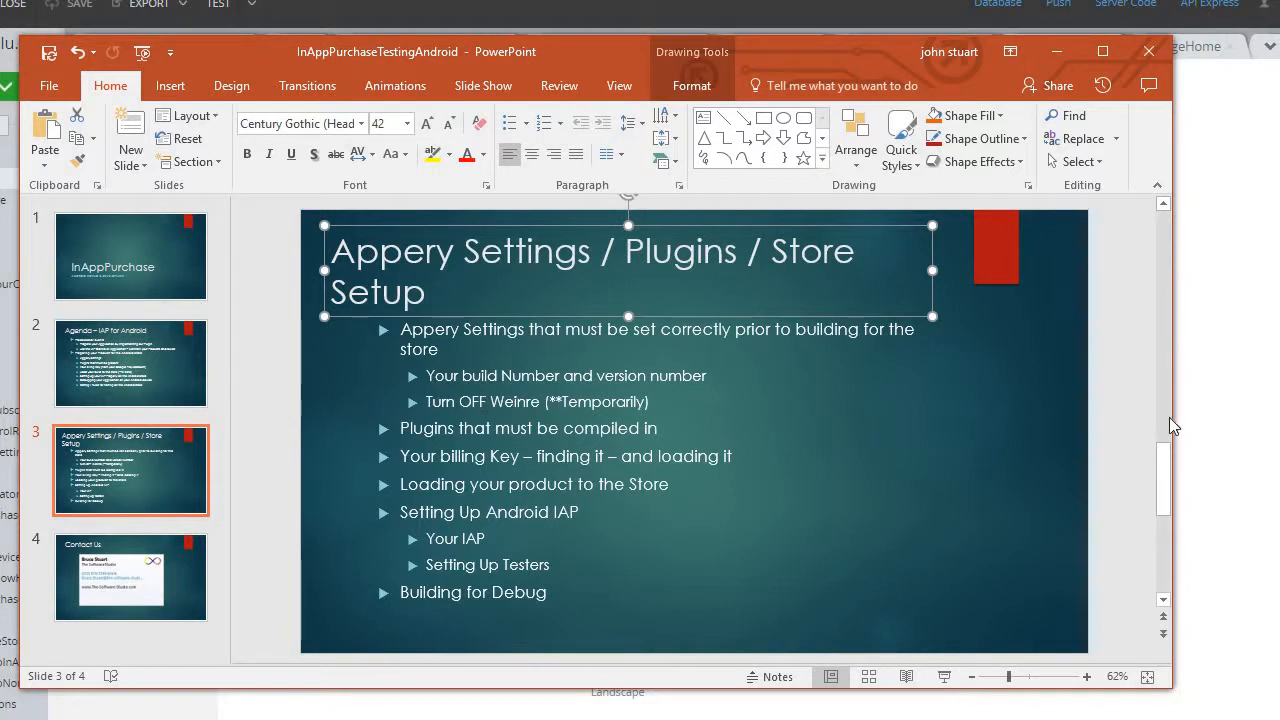
click(1230, 432)
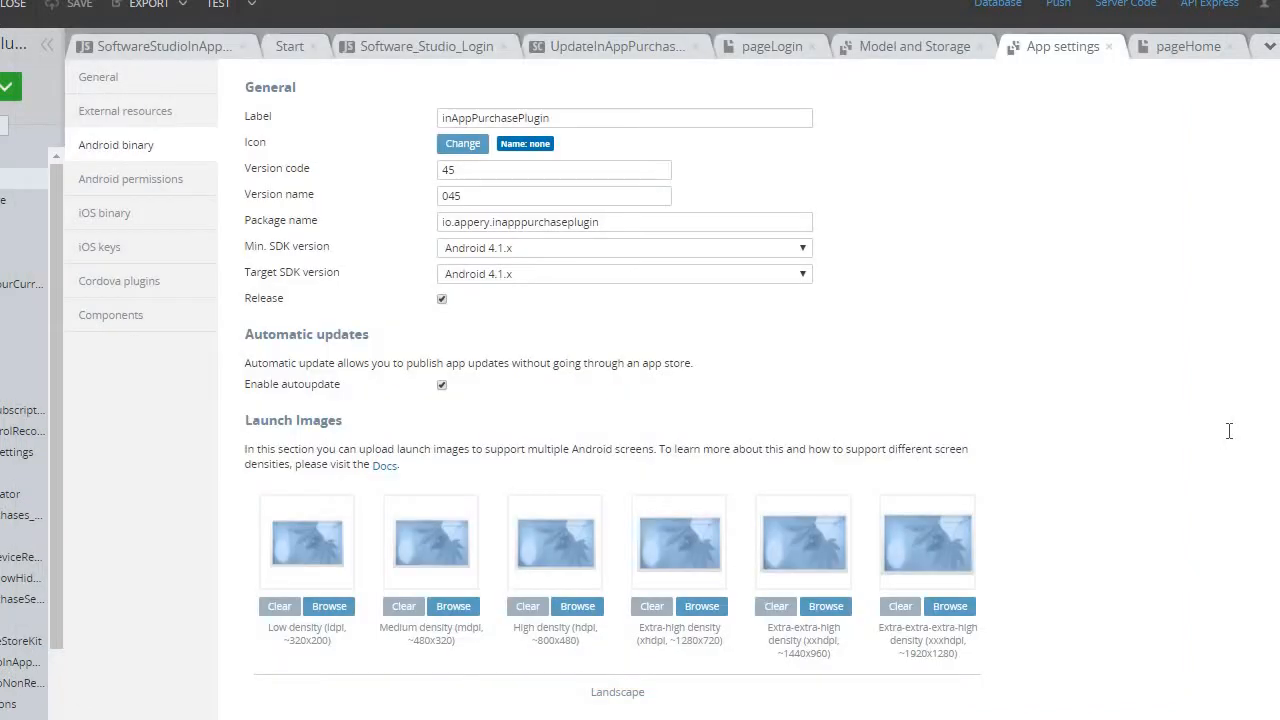
click(105, 78)
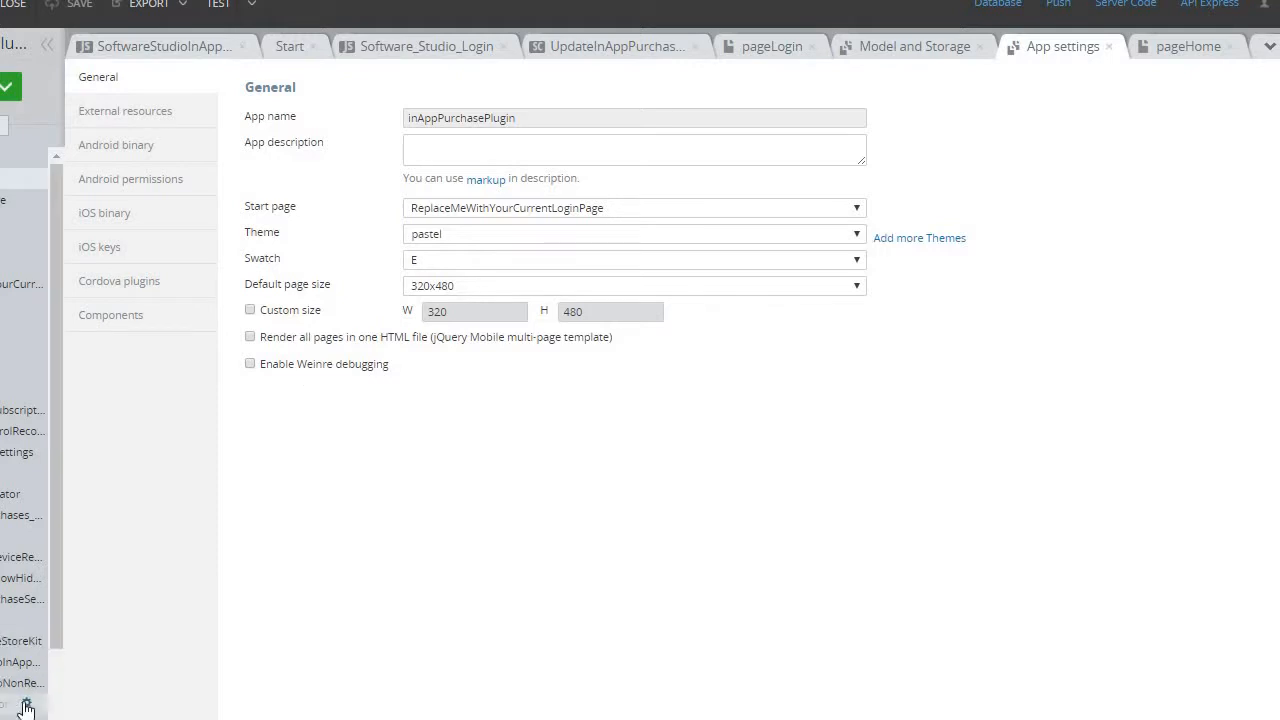
click(127, 145)
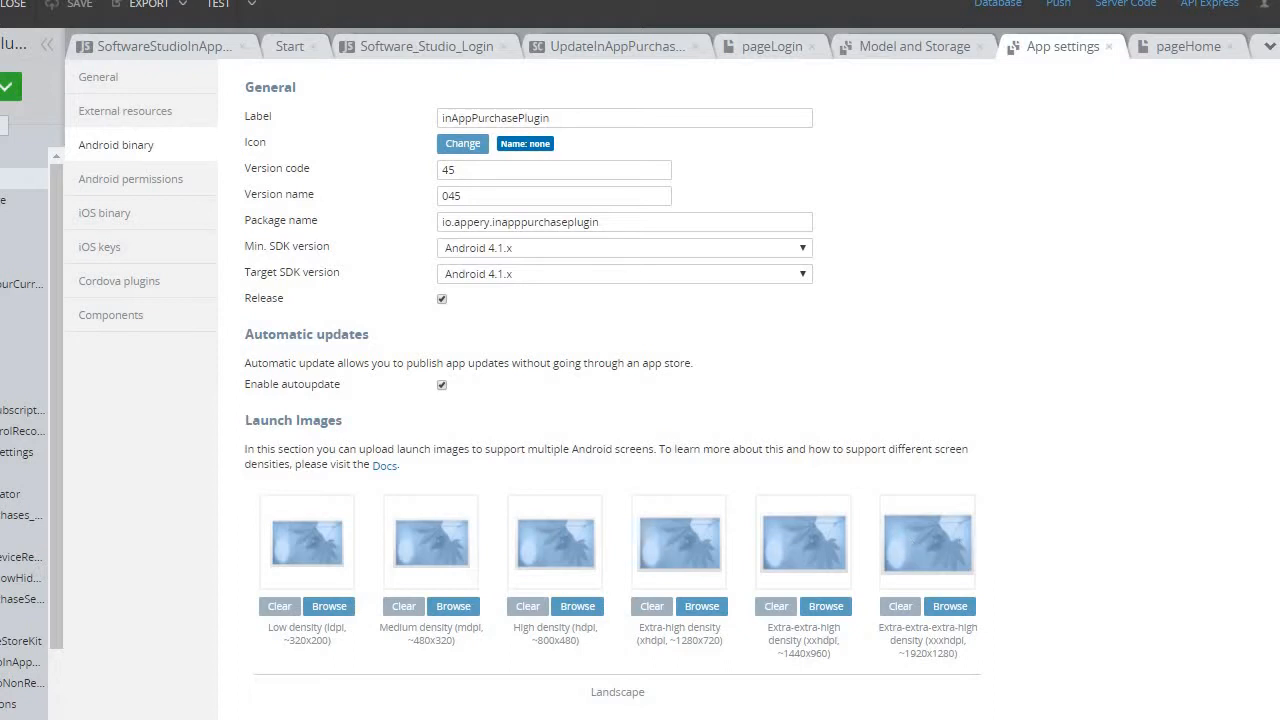
key(alt+Tab)
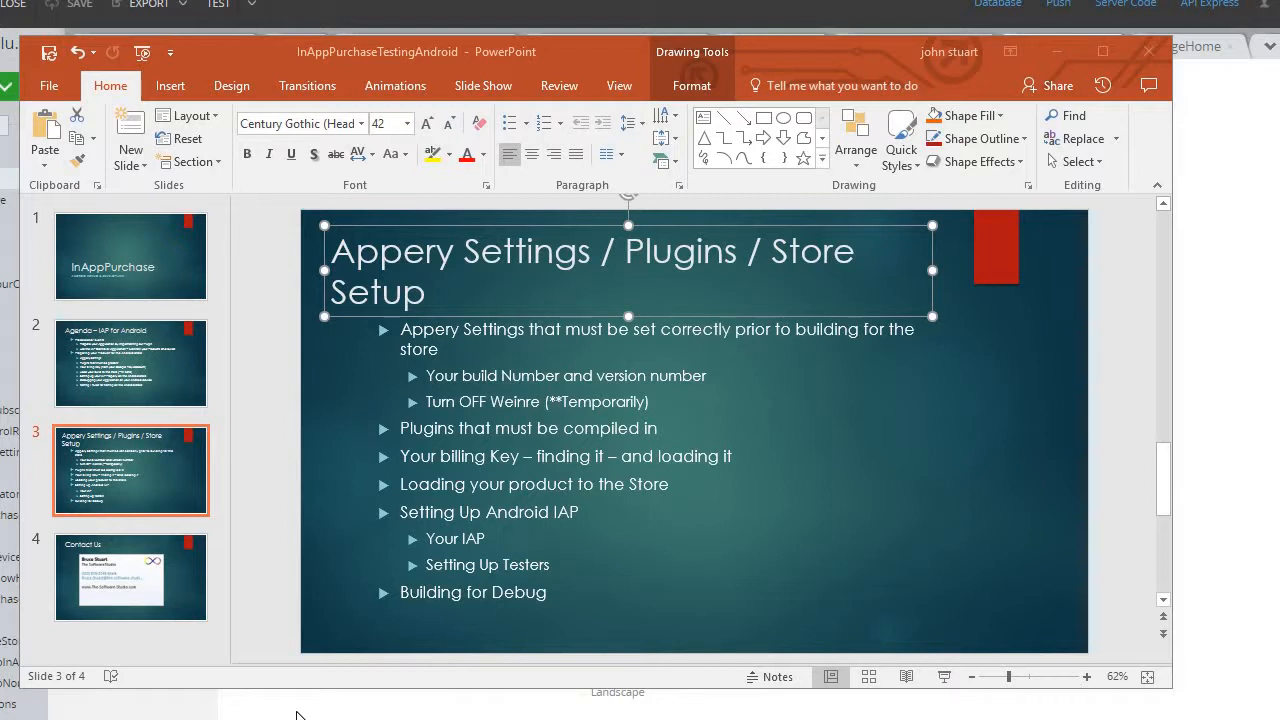
click(297, 713)
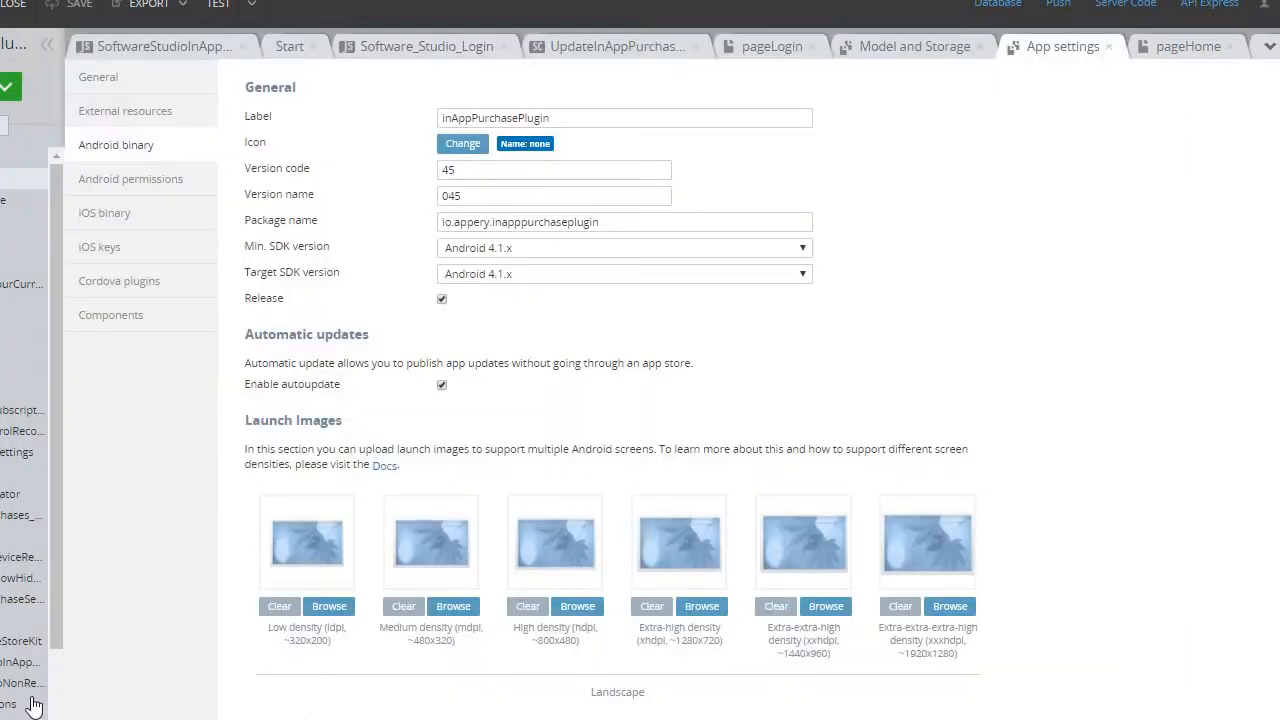
click(133, 281)
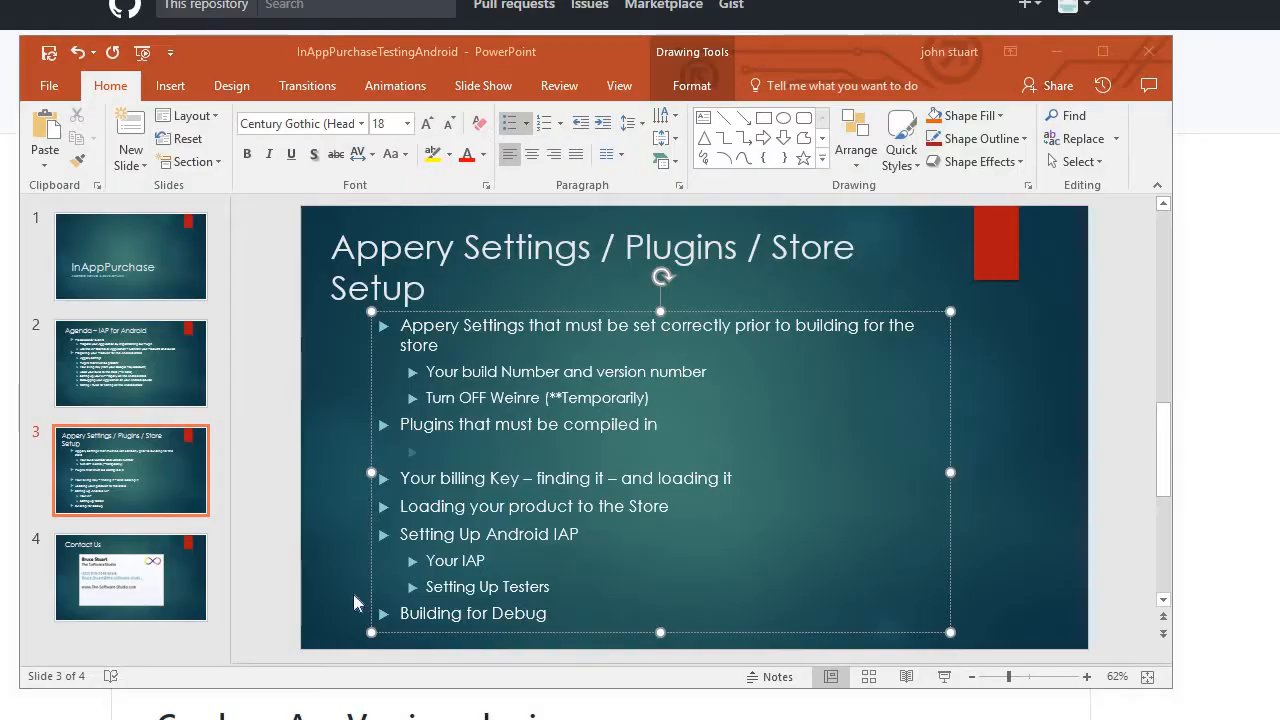
click(464, 453)
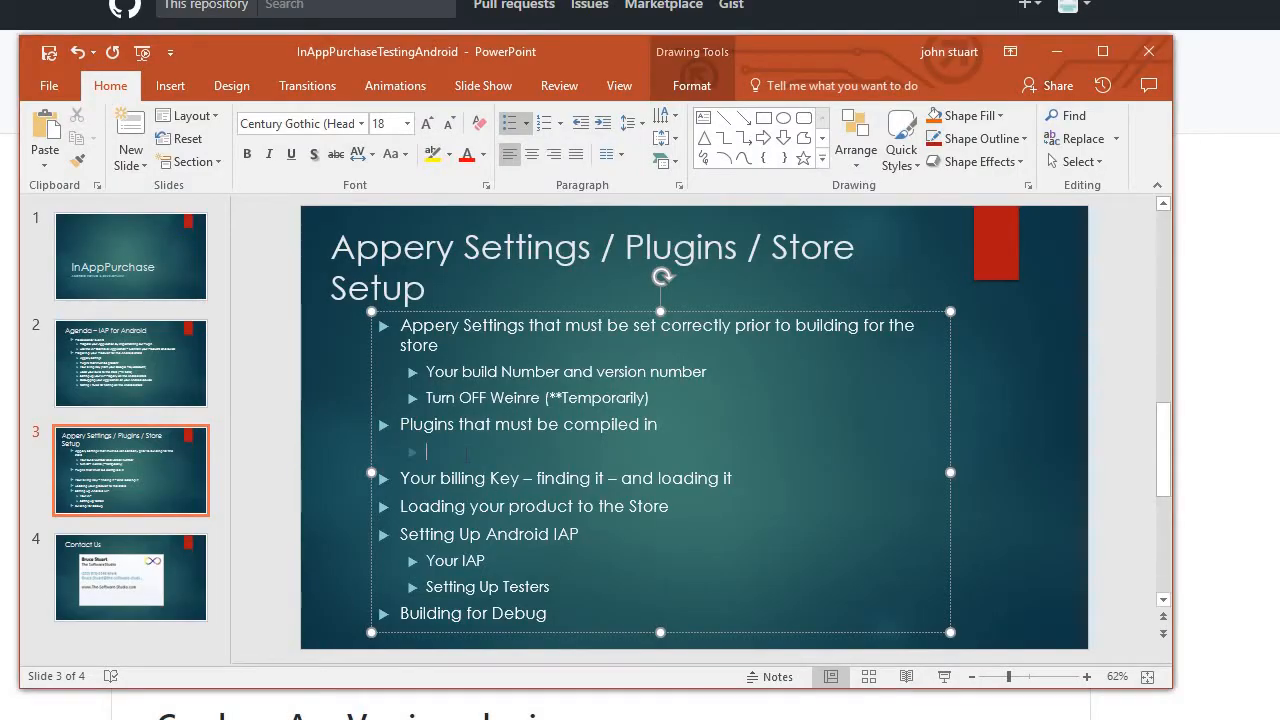
text(https://github.com/whiteoctober/cordova-plugin-app-version)
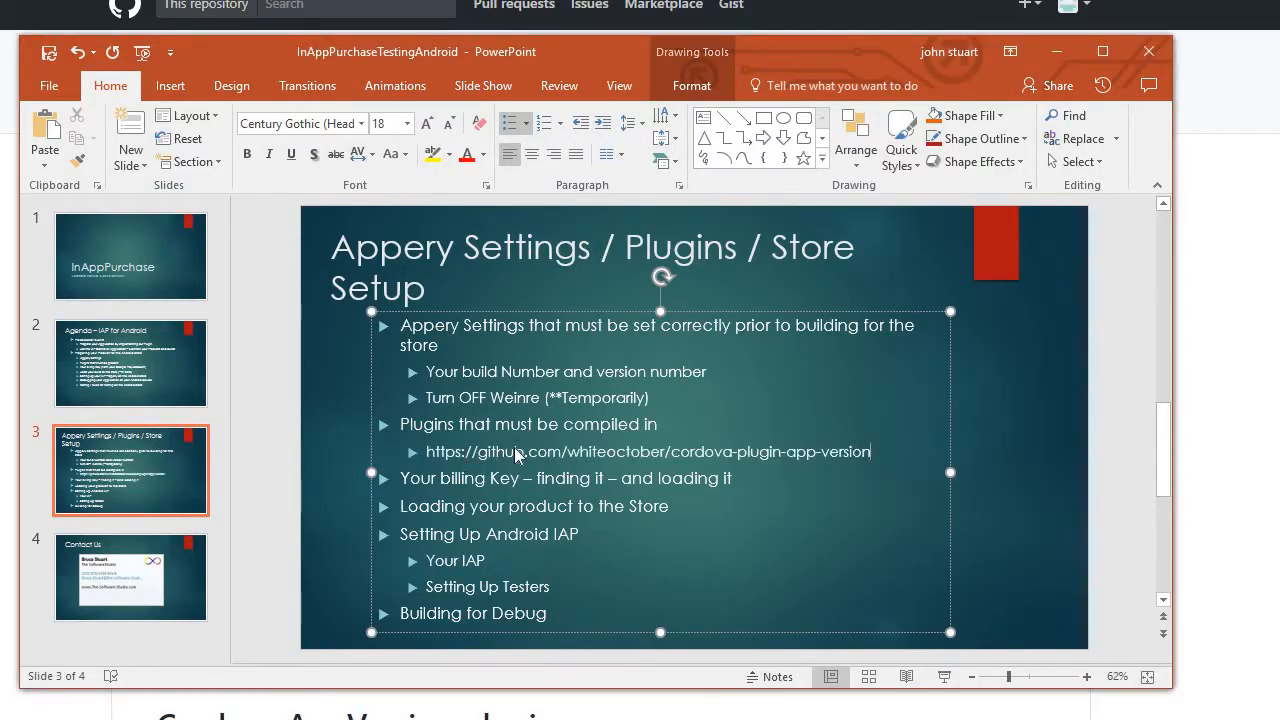
key(Return)
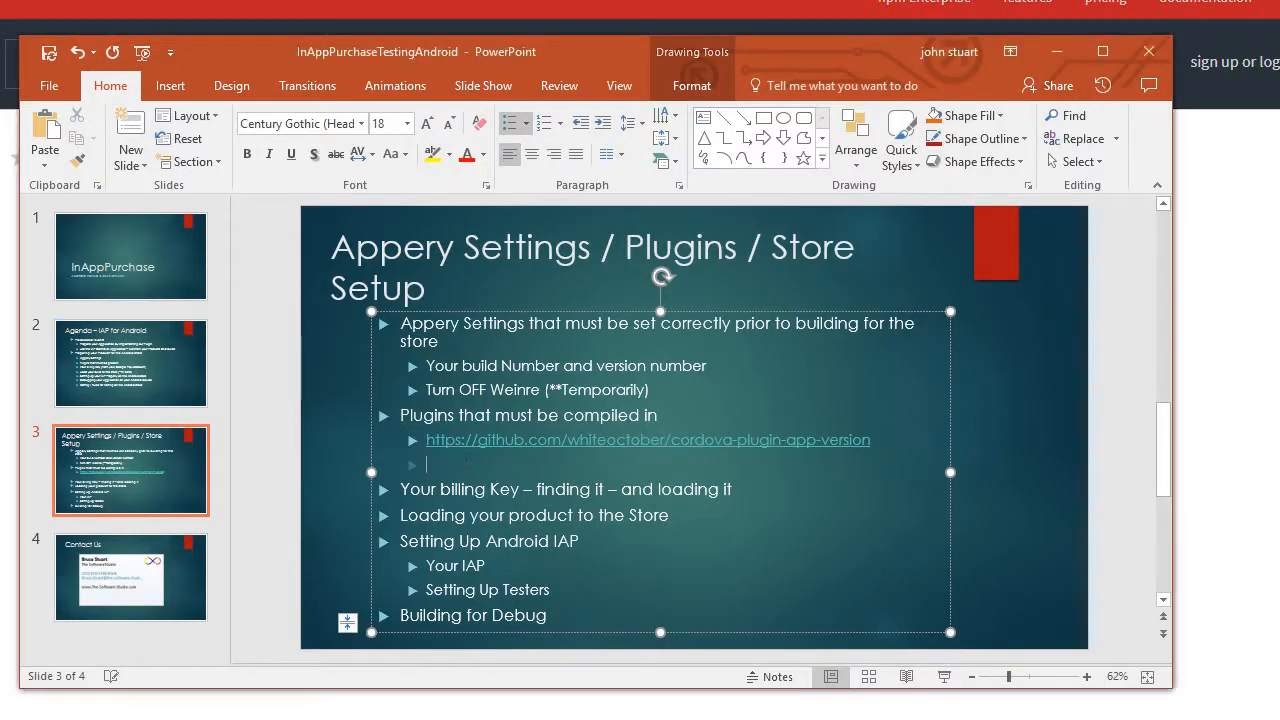
text(https://www.npmjs.com/package/cordova-plugin-buildinfo)
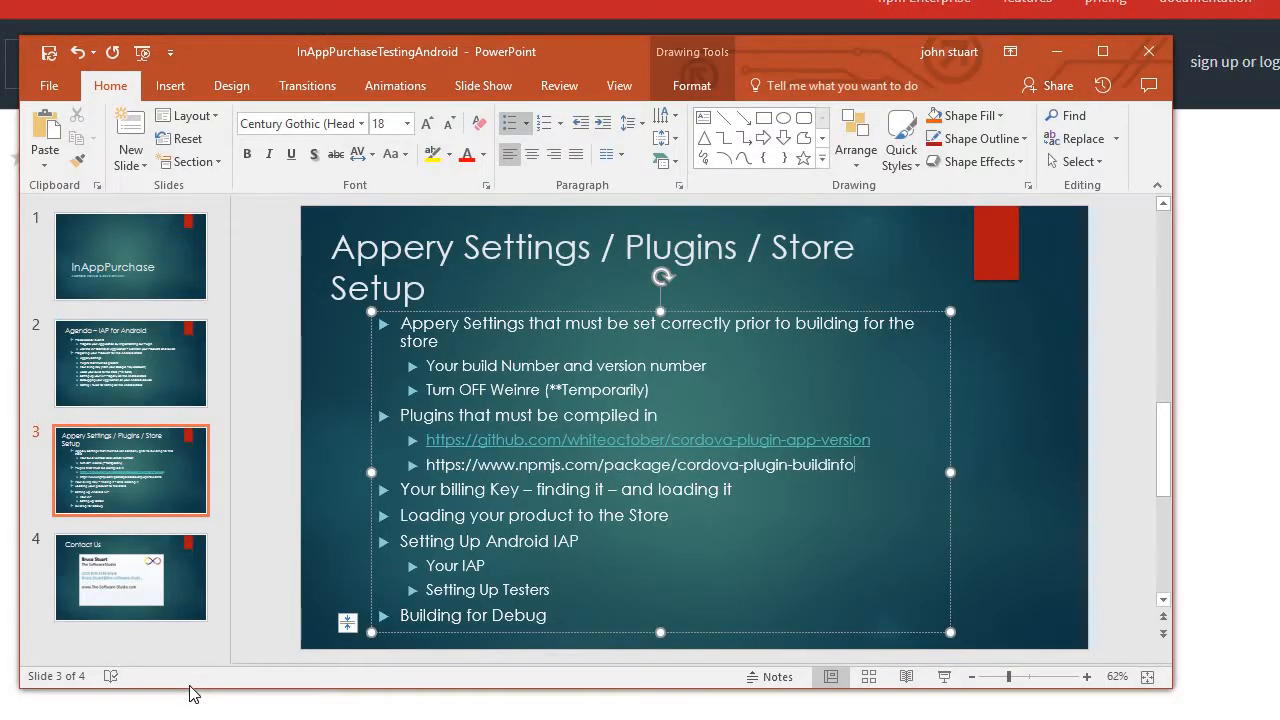
key(Return)
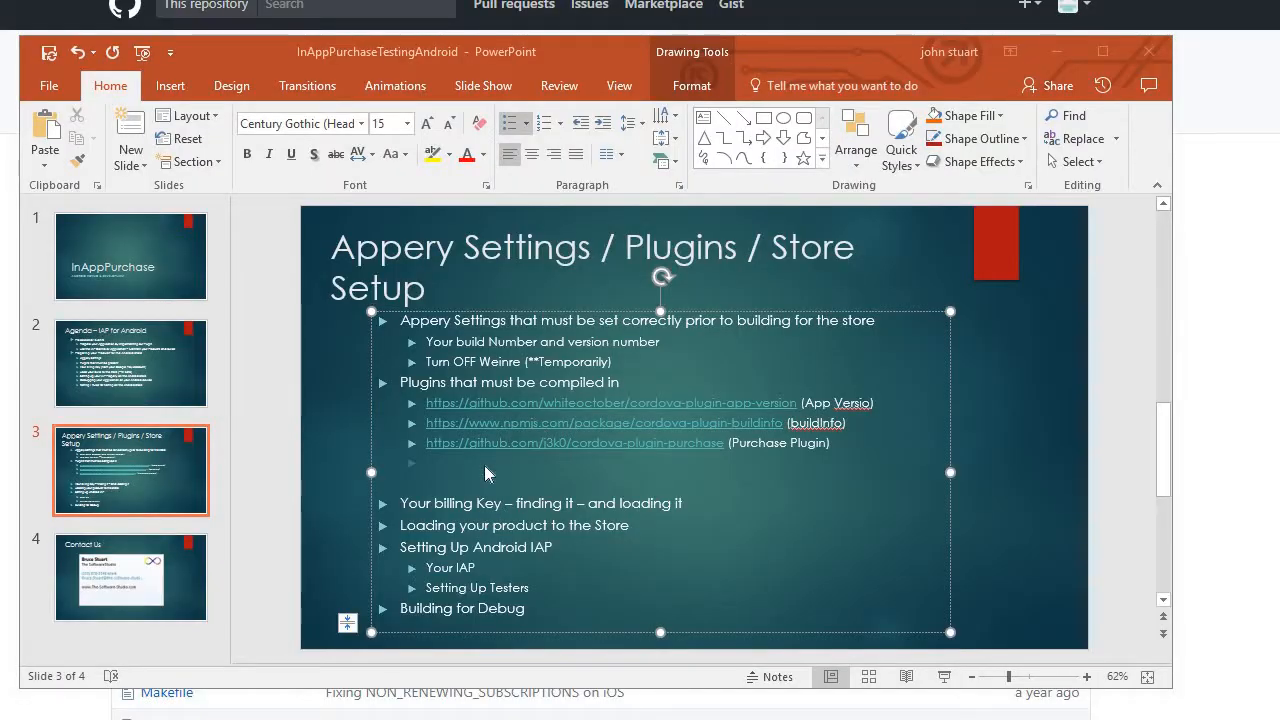
- Add the GitHub link for Toast-PhoneGap-Plugin, labelled "(Toast)", as the fourth entry in the slide's plugin list
click(484, 465)
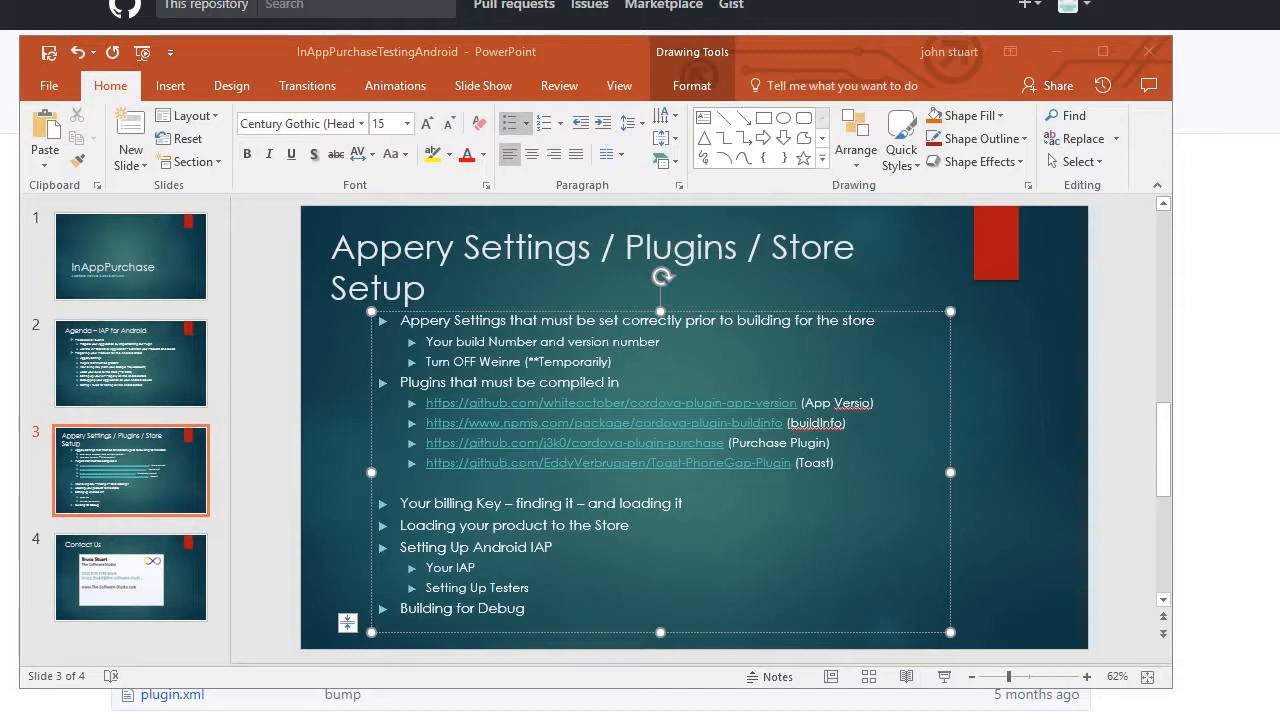
click(835, 463)
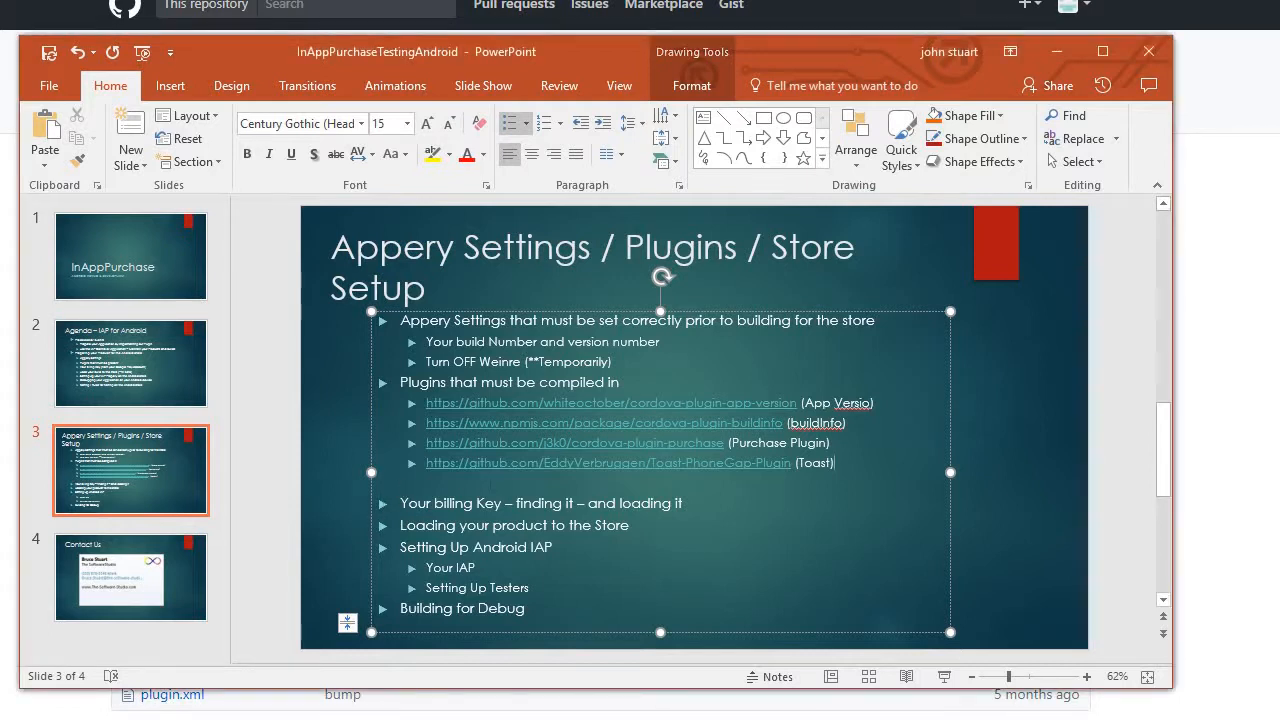
click(477, 504)
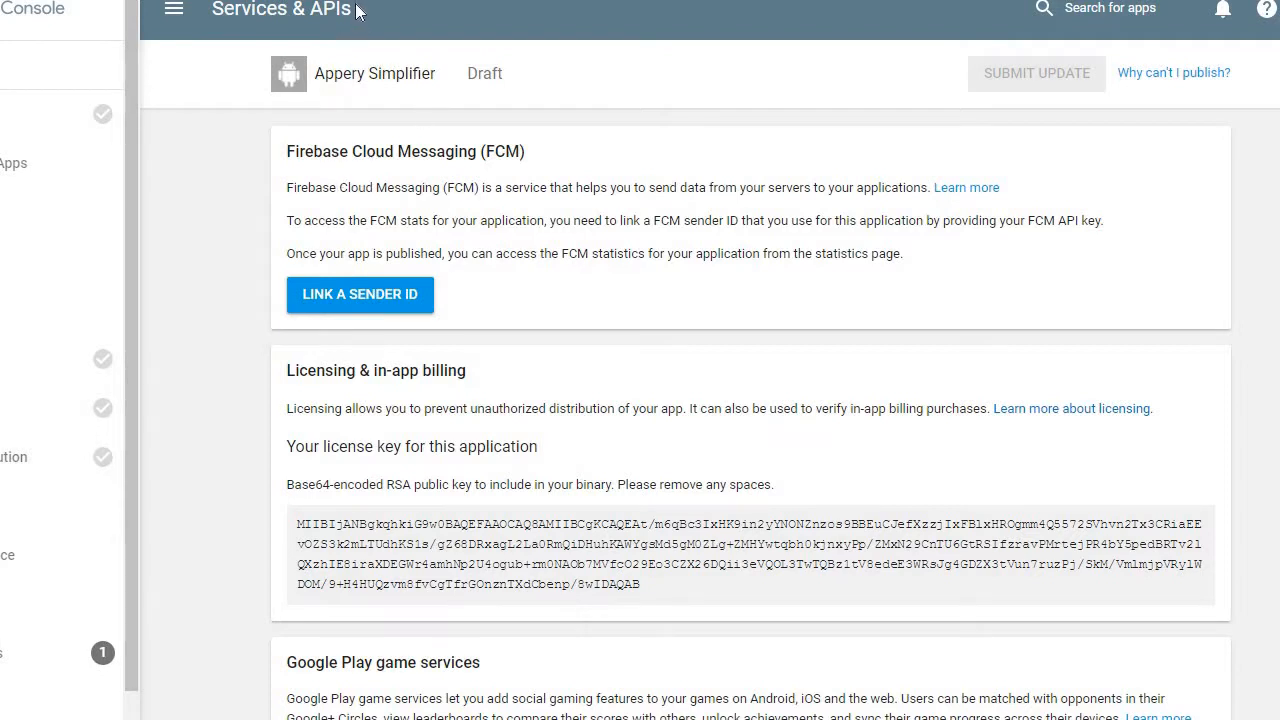
- Copy the Appery Simplifier app's licence key from Licensing & in-app billing in the Google Play Console
drag(358, 10, 210, 10)
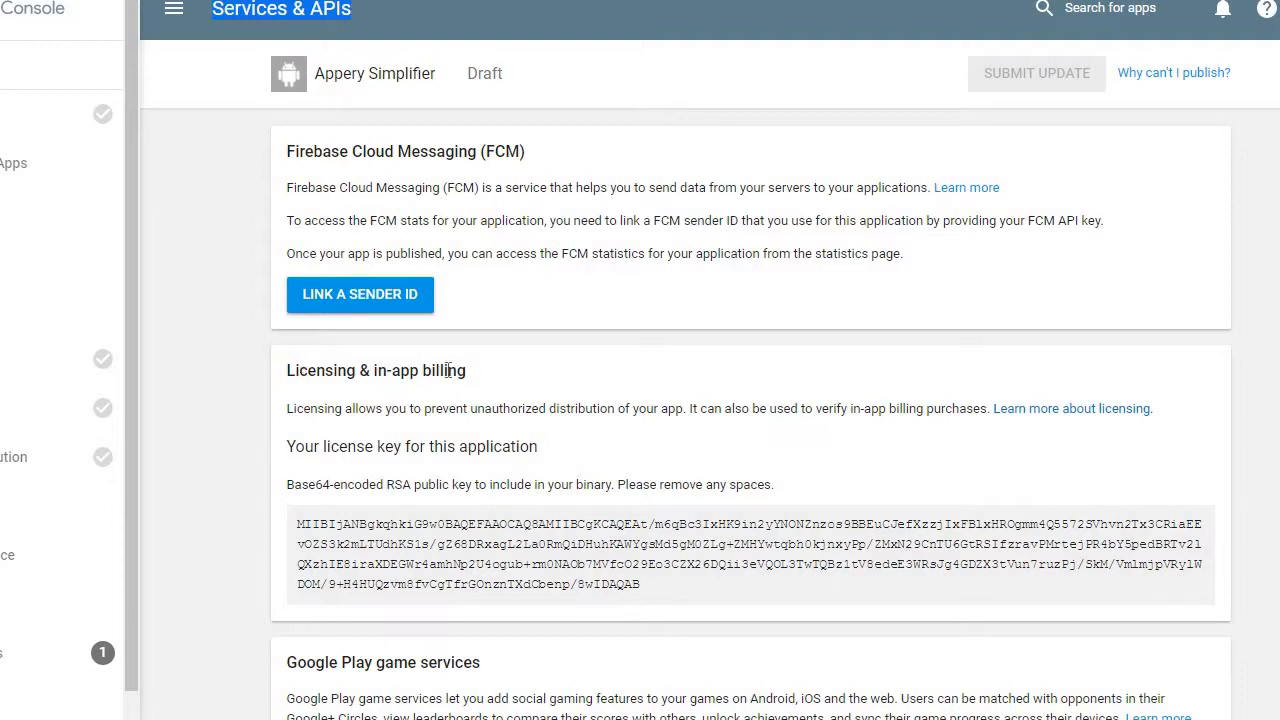
triple_click(313, 524)
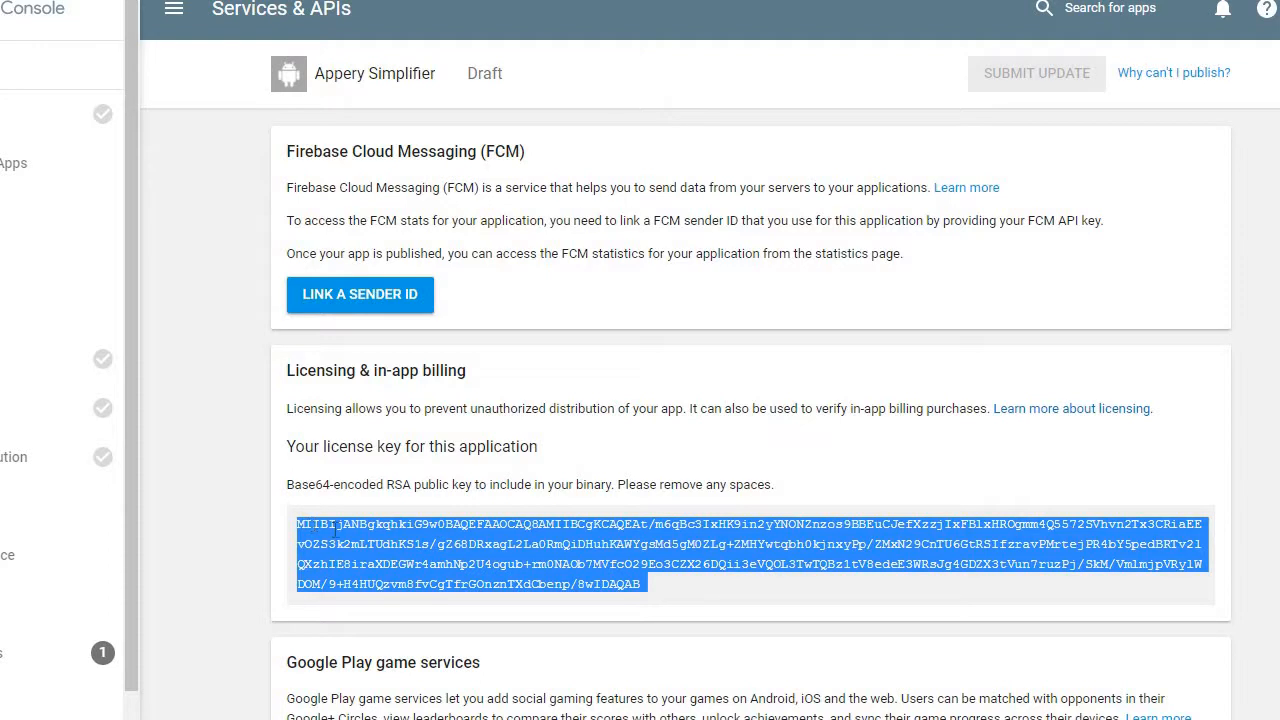
right_click(334, 531)
click(370, 542)
click(848, 475)
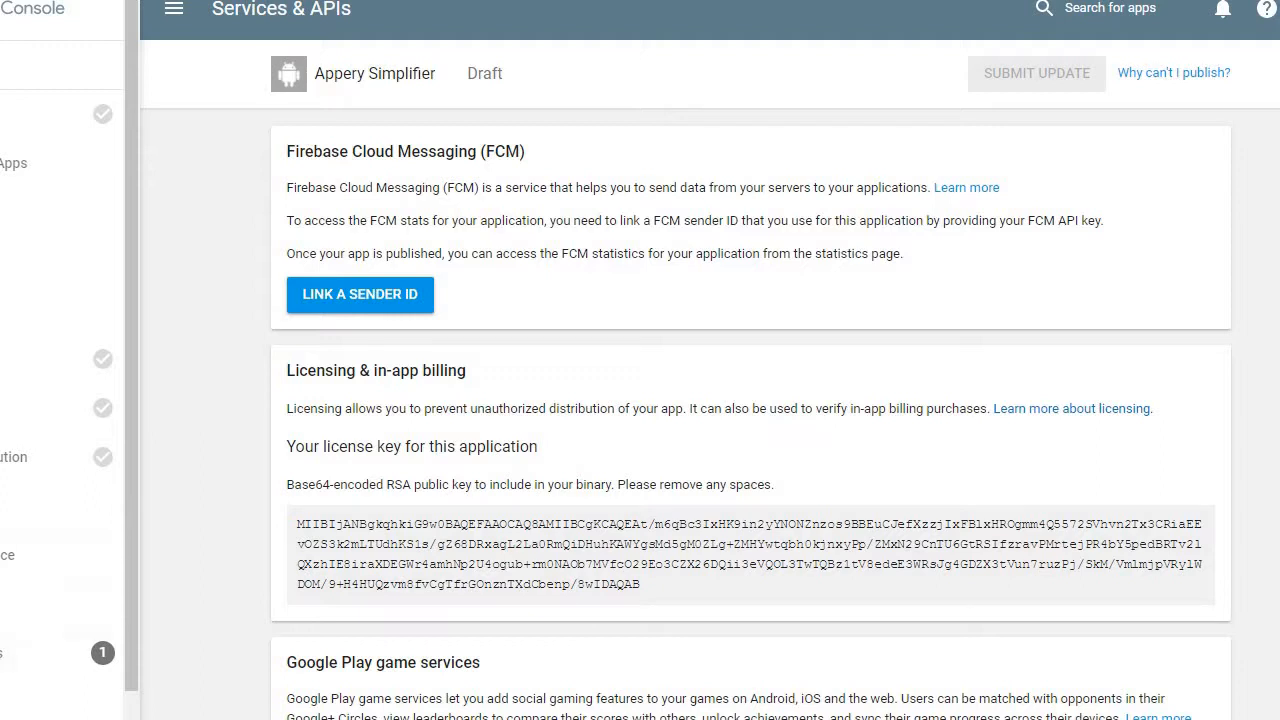
- Switch to the Appery app settings and save the Purchase plugin's options with the BILLING_KEY parameter
key(alt+Tab)
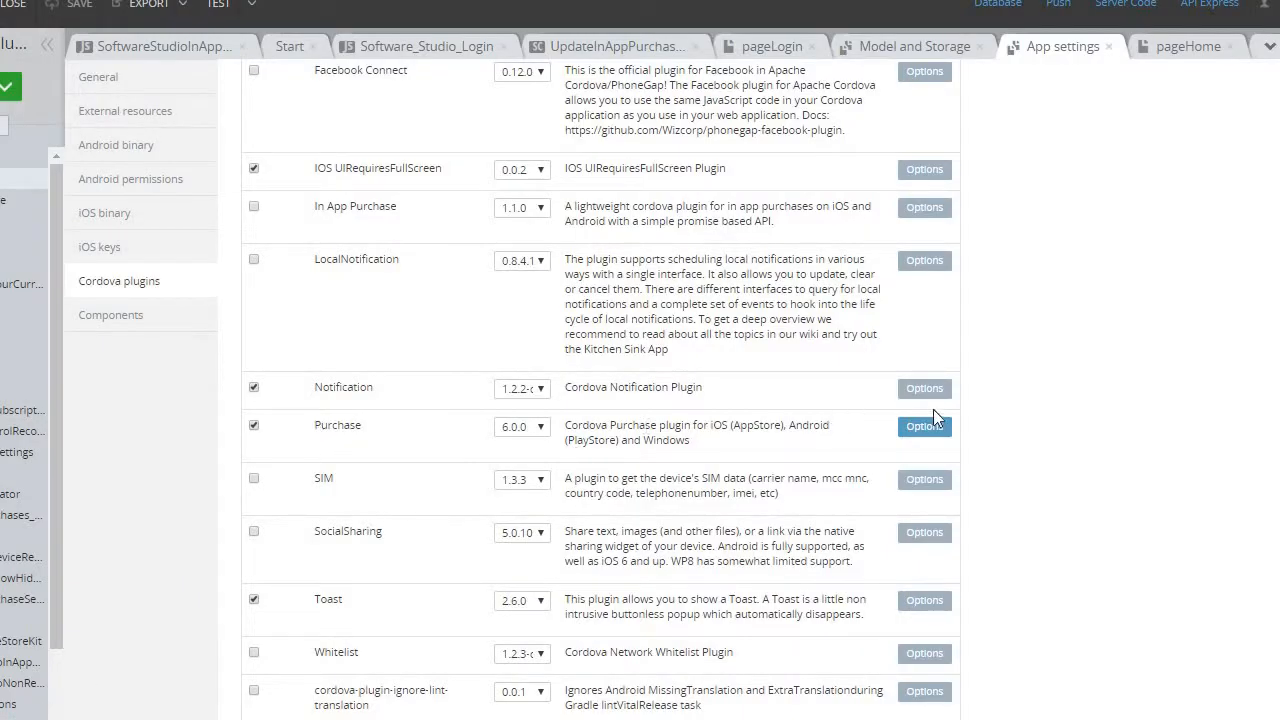
click(925, 433)
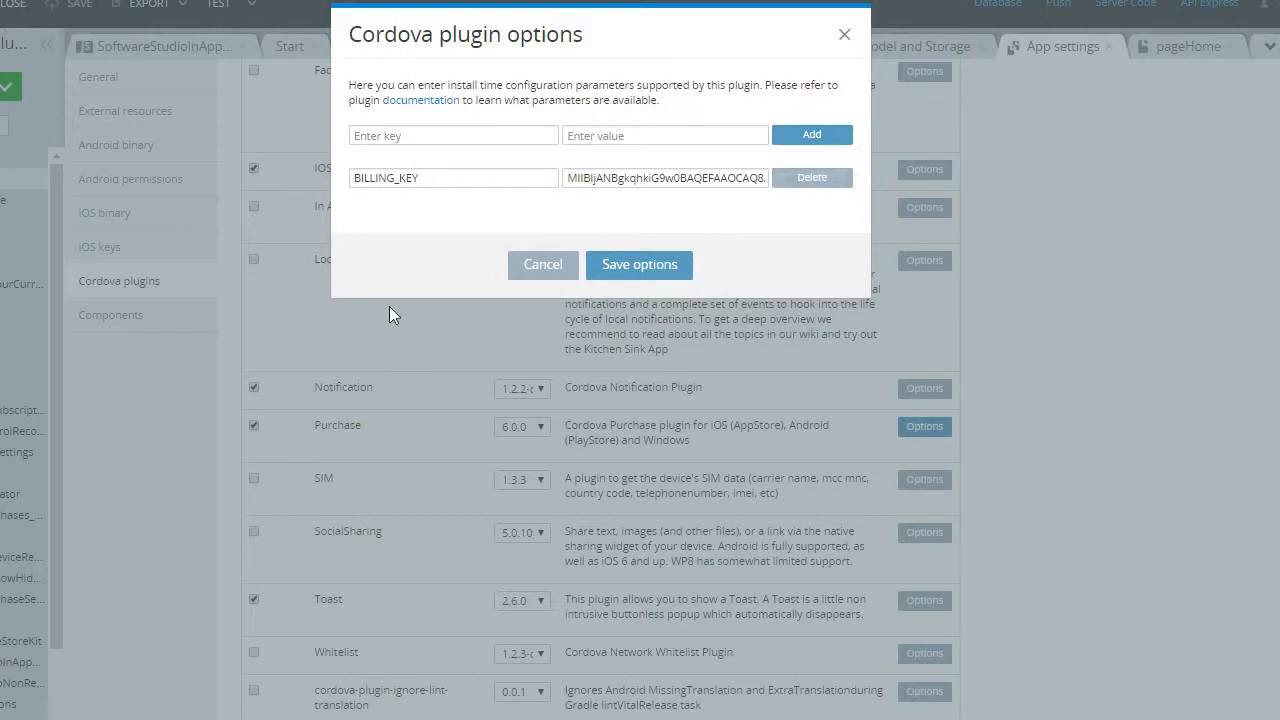
click(645, 265)
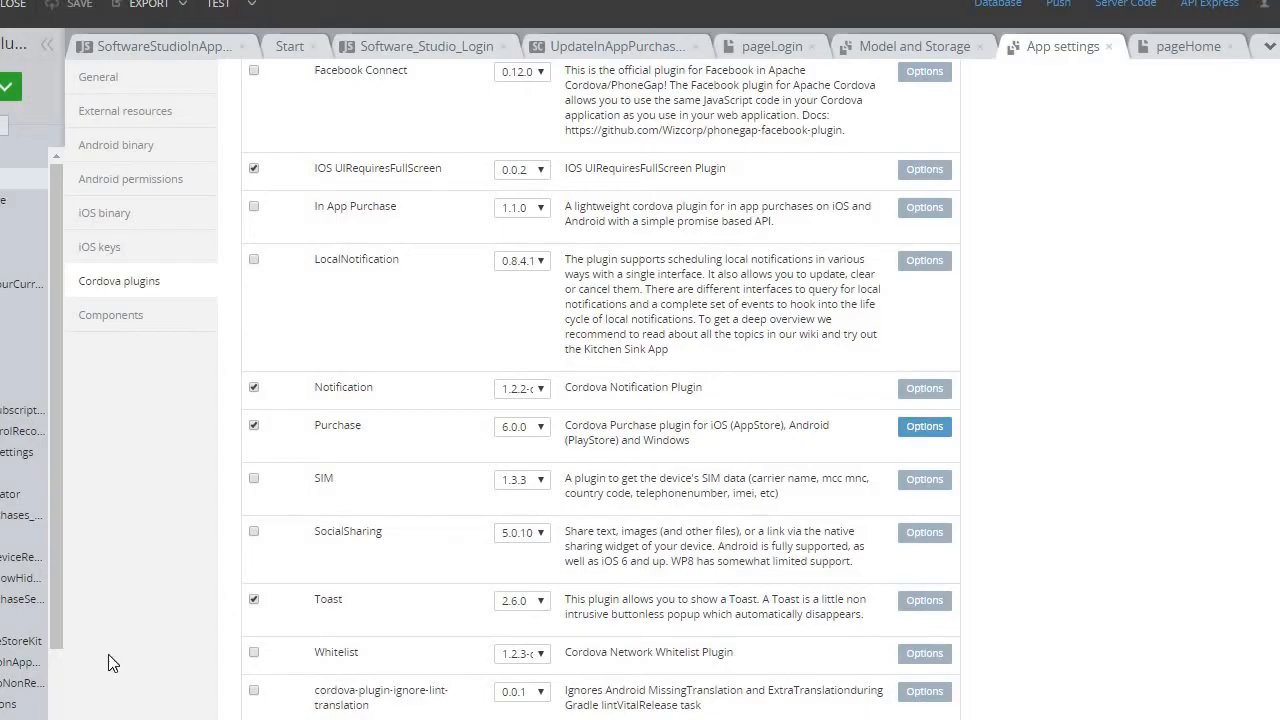
- Check the PowerPoint setup list, return to Appery and open the app's export options
key(alt+Tab)
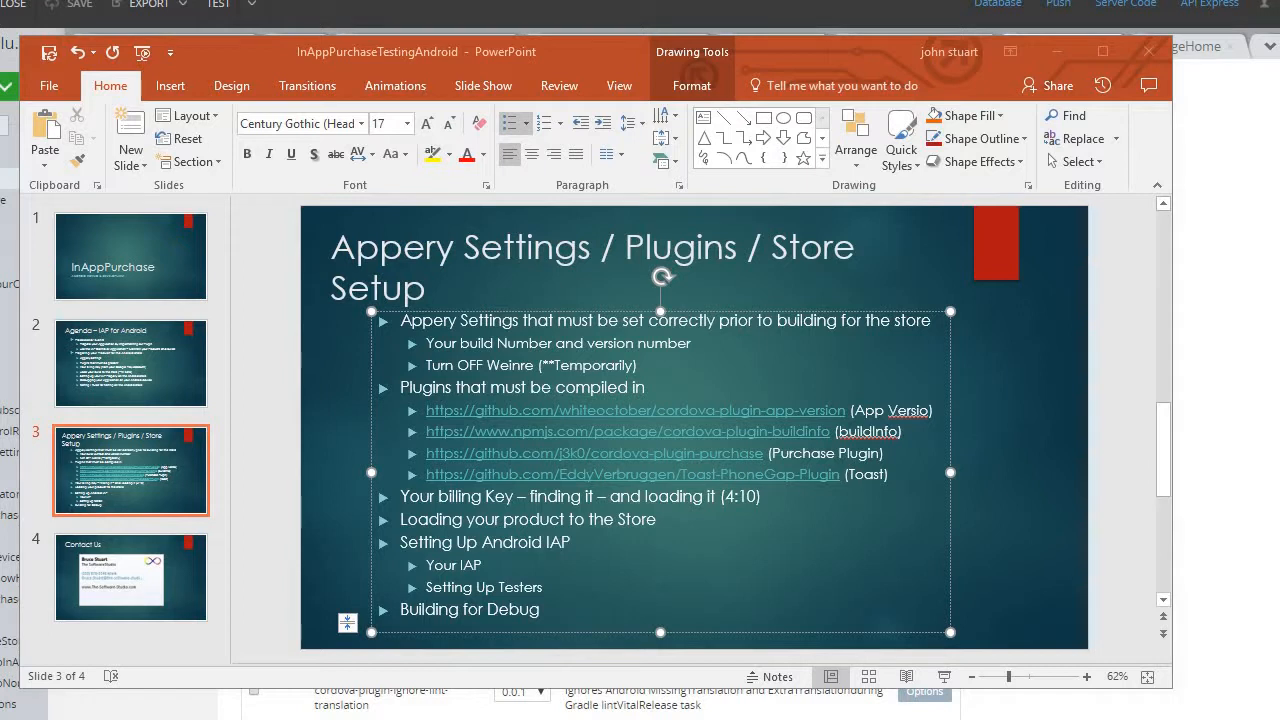
key(alt+Tab)
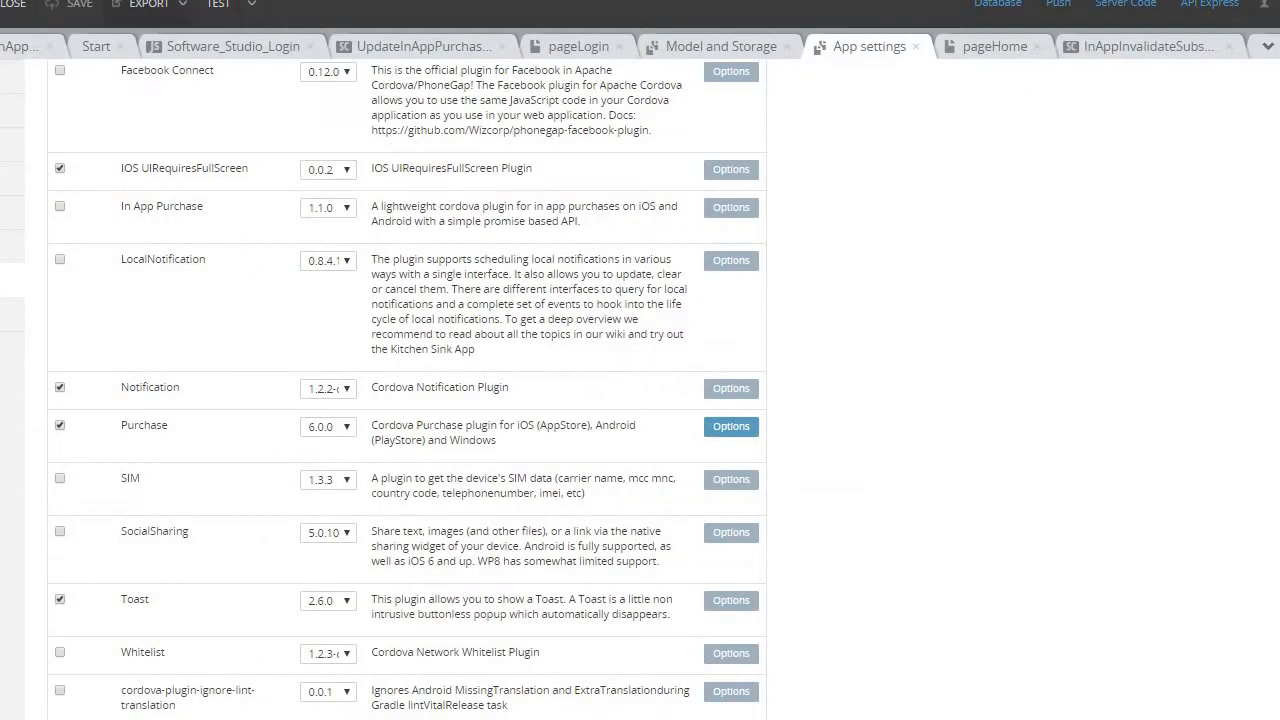
click(150, 5)
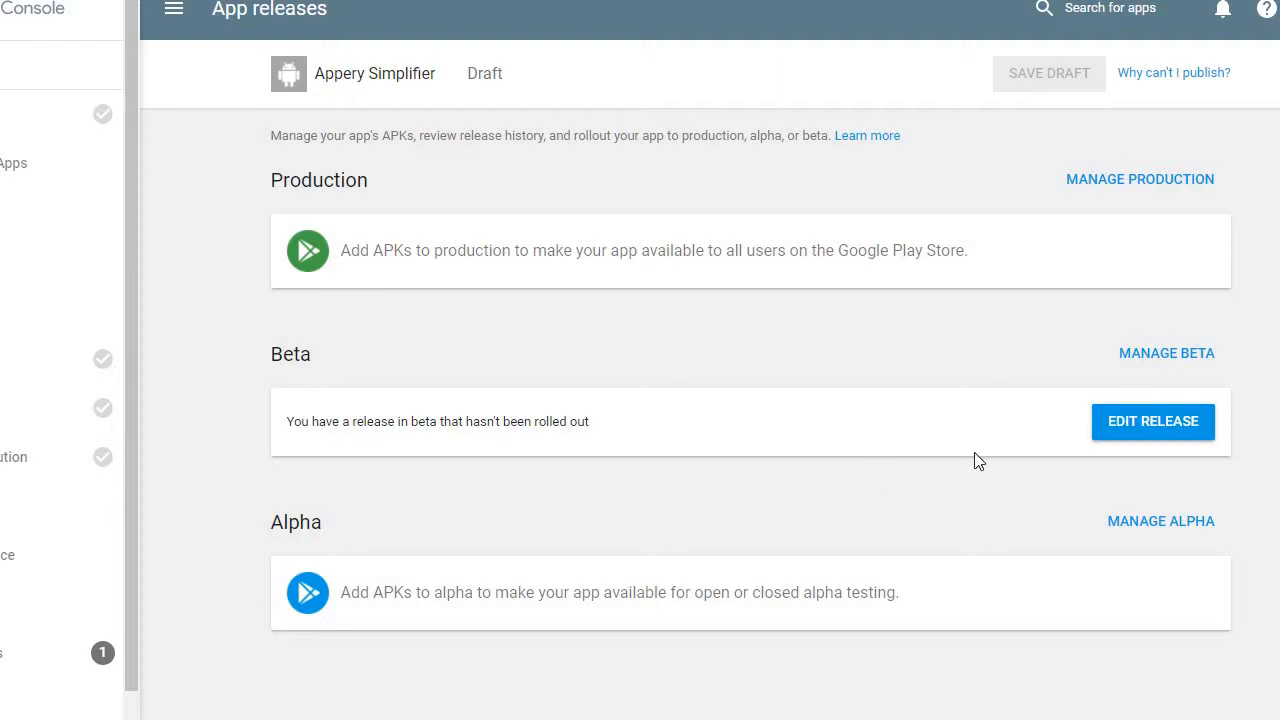
- Upload inAppPurchasePluginV45.apk to the Appery Simplifier beta release in the Google Play Console, skipping enrolment in Google Play App Signing
click(1175, 420)
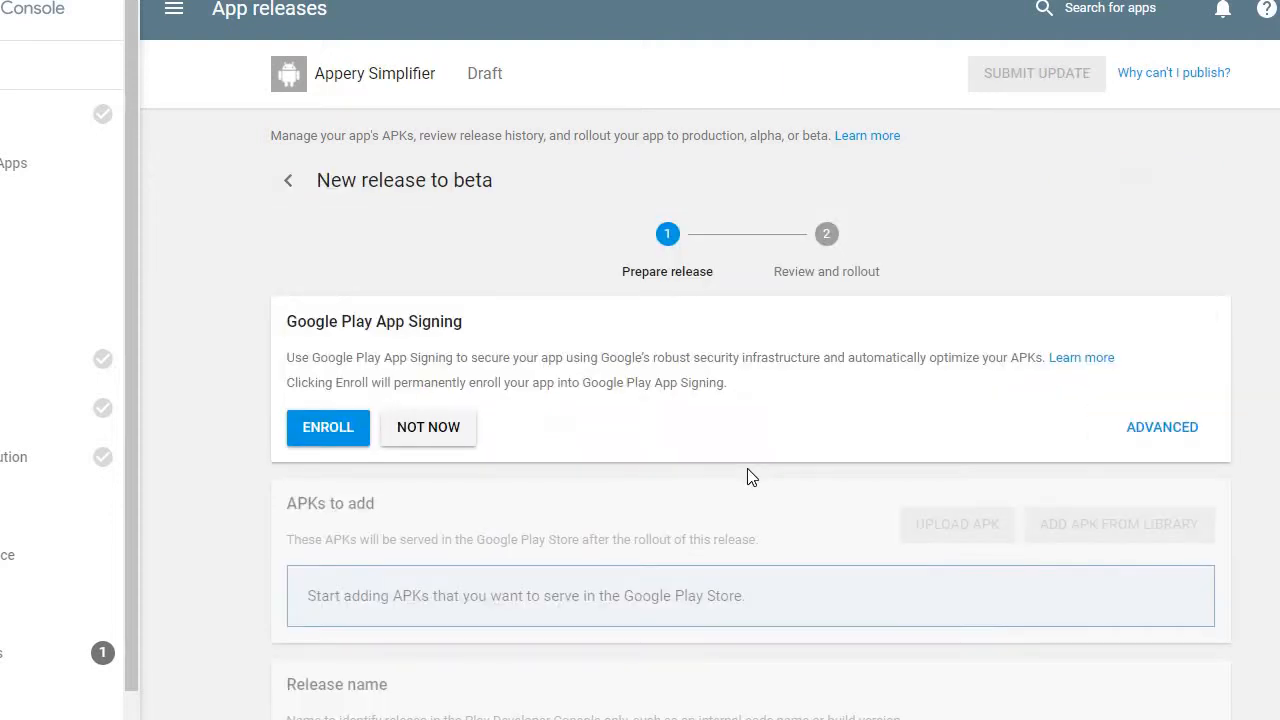
click(454, 428)
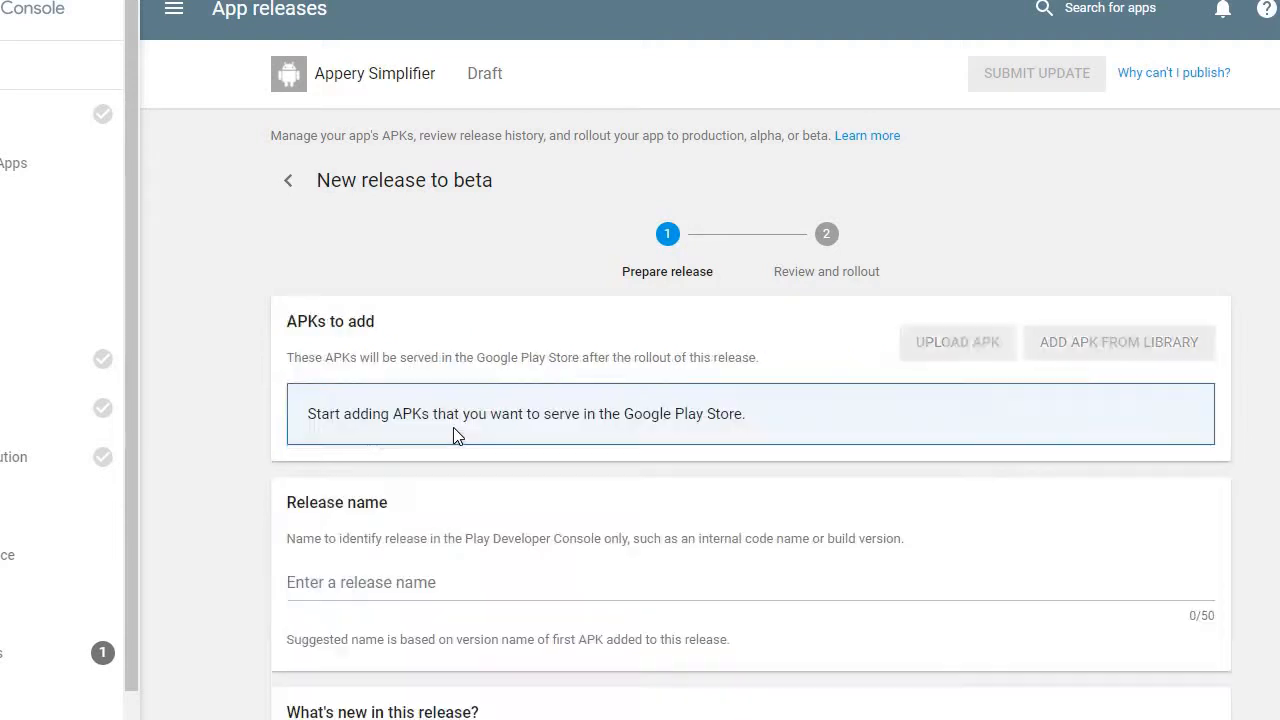
click(973, 347)
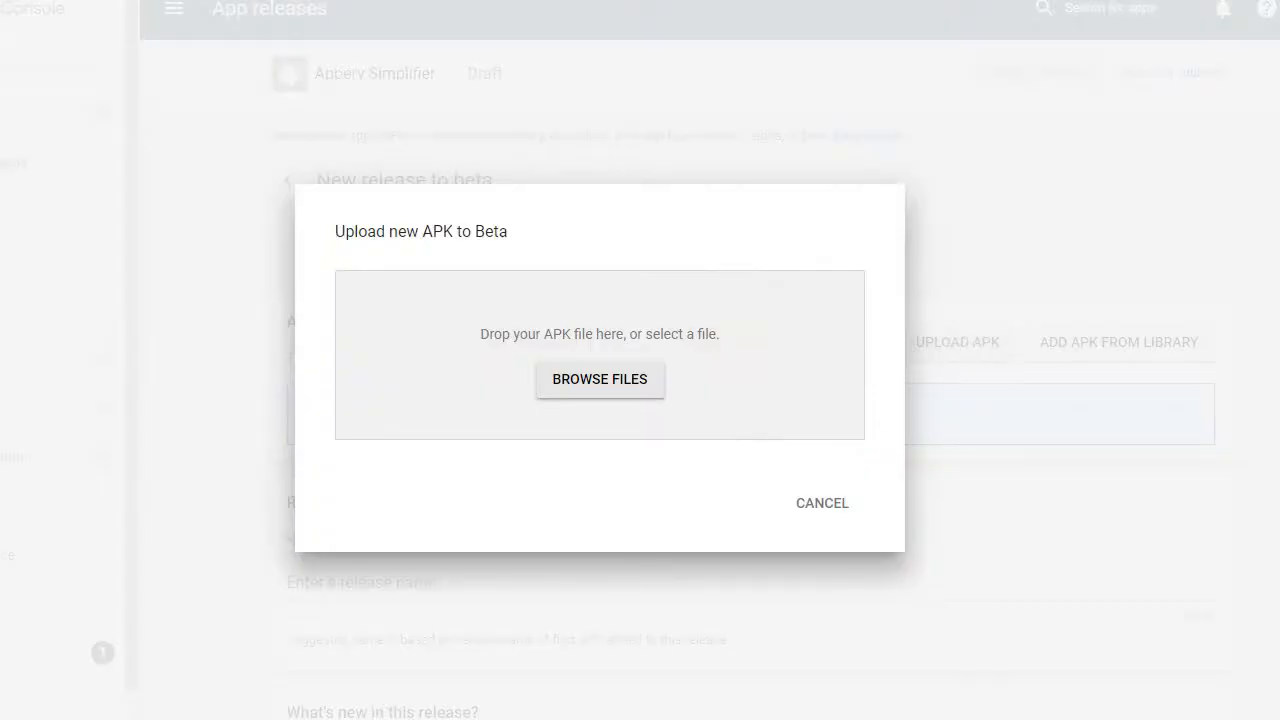
click(600, 380)
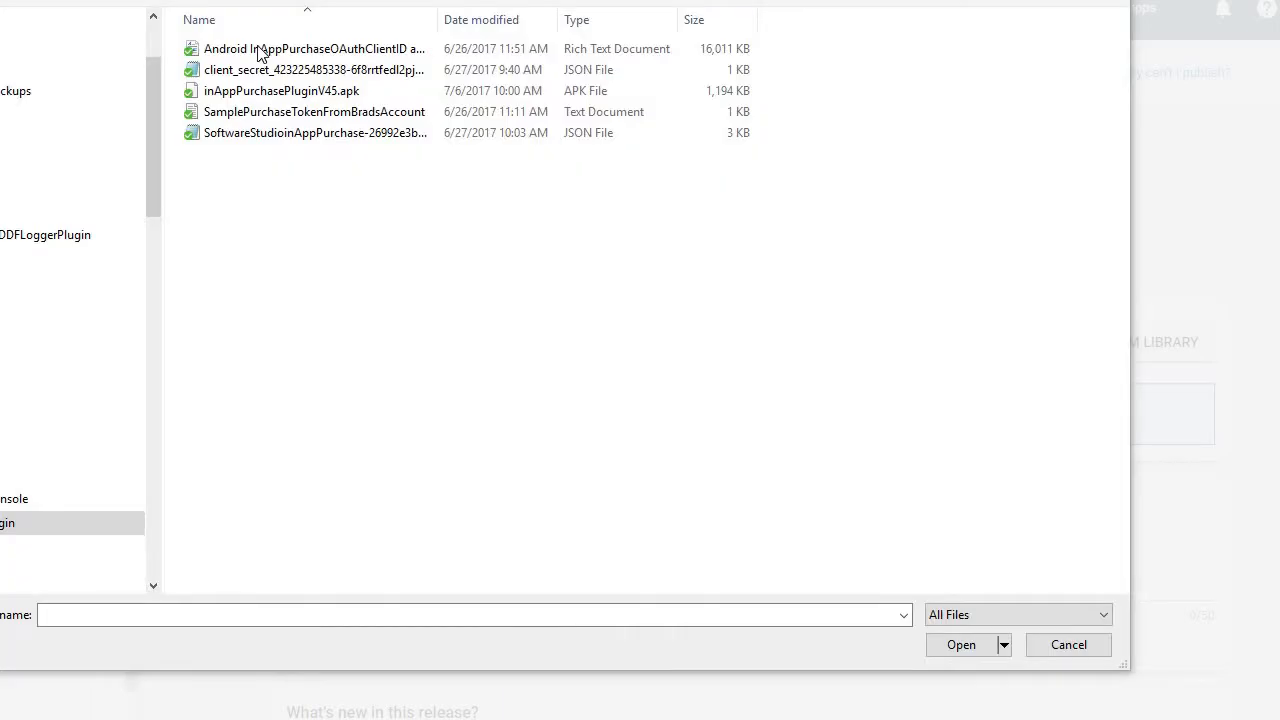
click(272, 91)
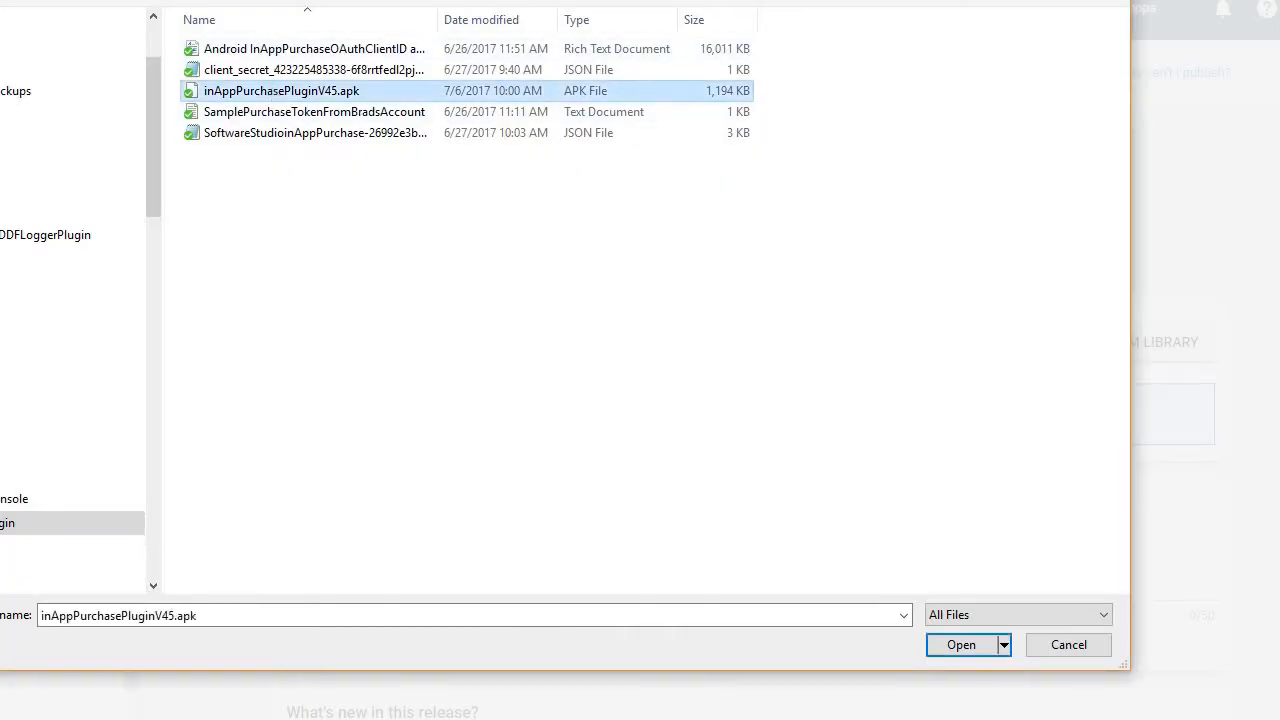
click(942, 645)
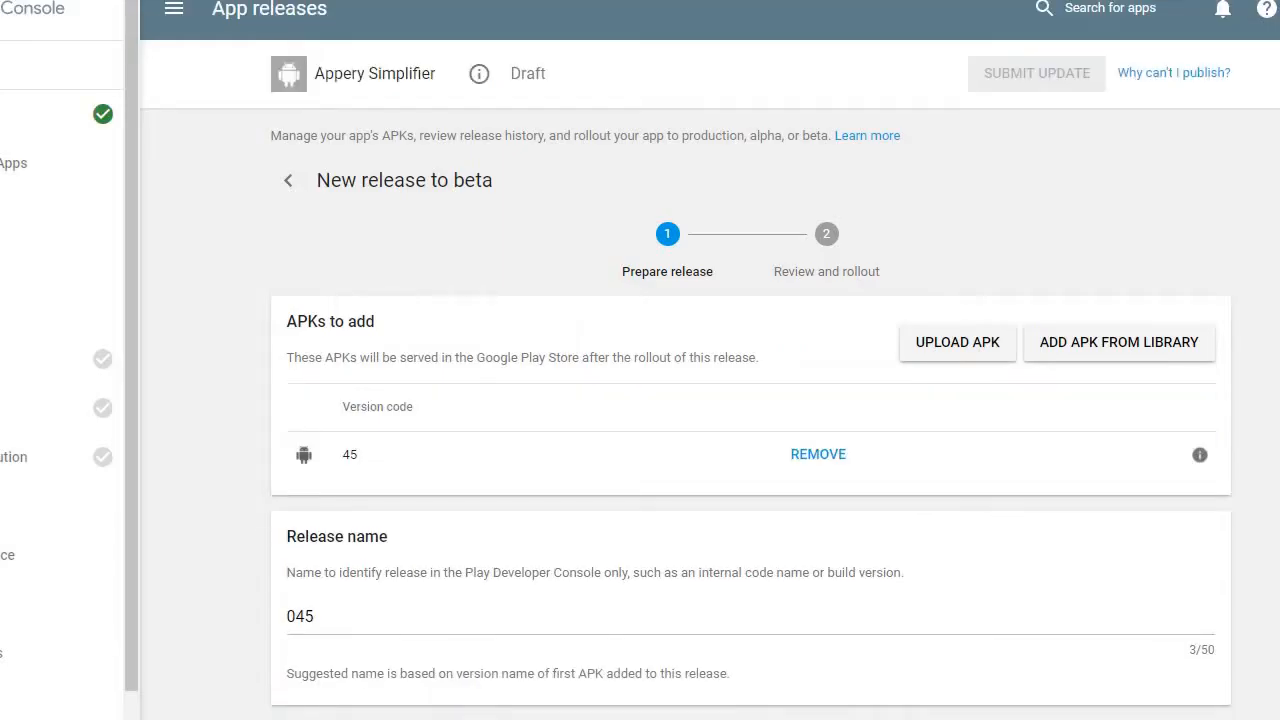
- Save the beta release with the release note "Please test all the functionality in this release"
scroll(750, 400, down, 5)
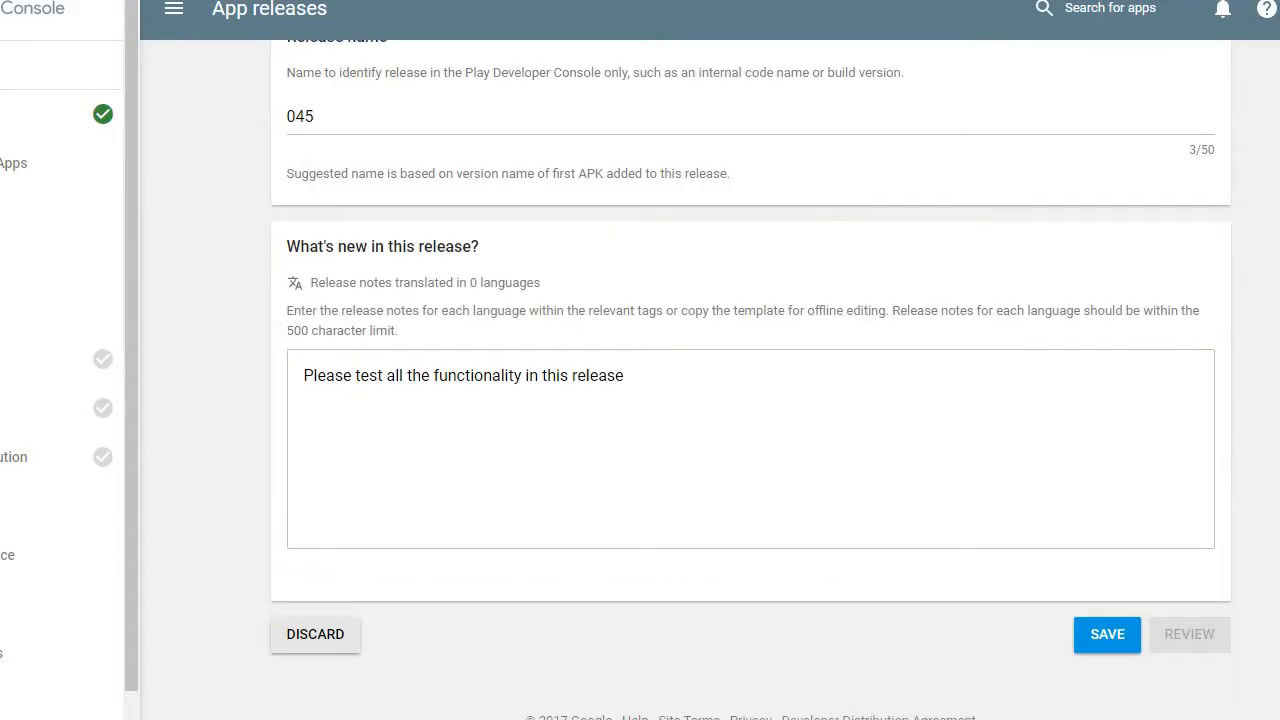
click(1108, 634)
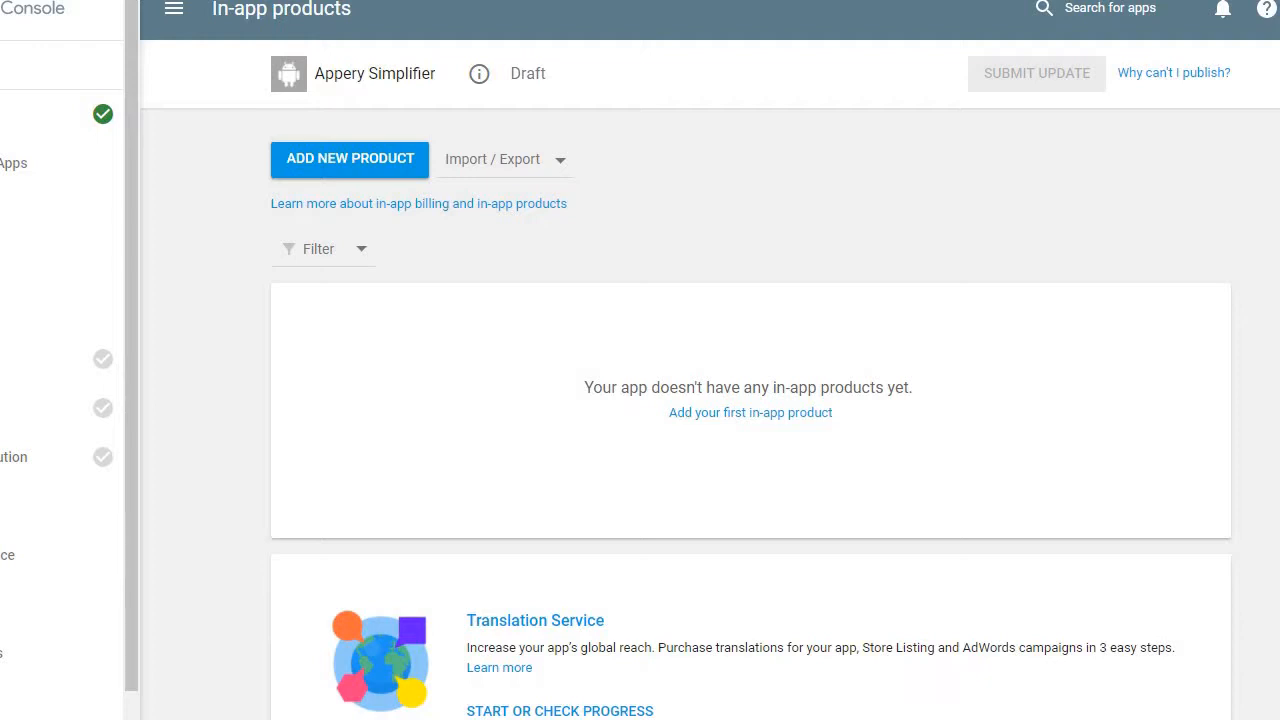
- Add a new in-app product of type Subscription with the product ID softwarestudiomonthly
click(299, 164)
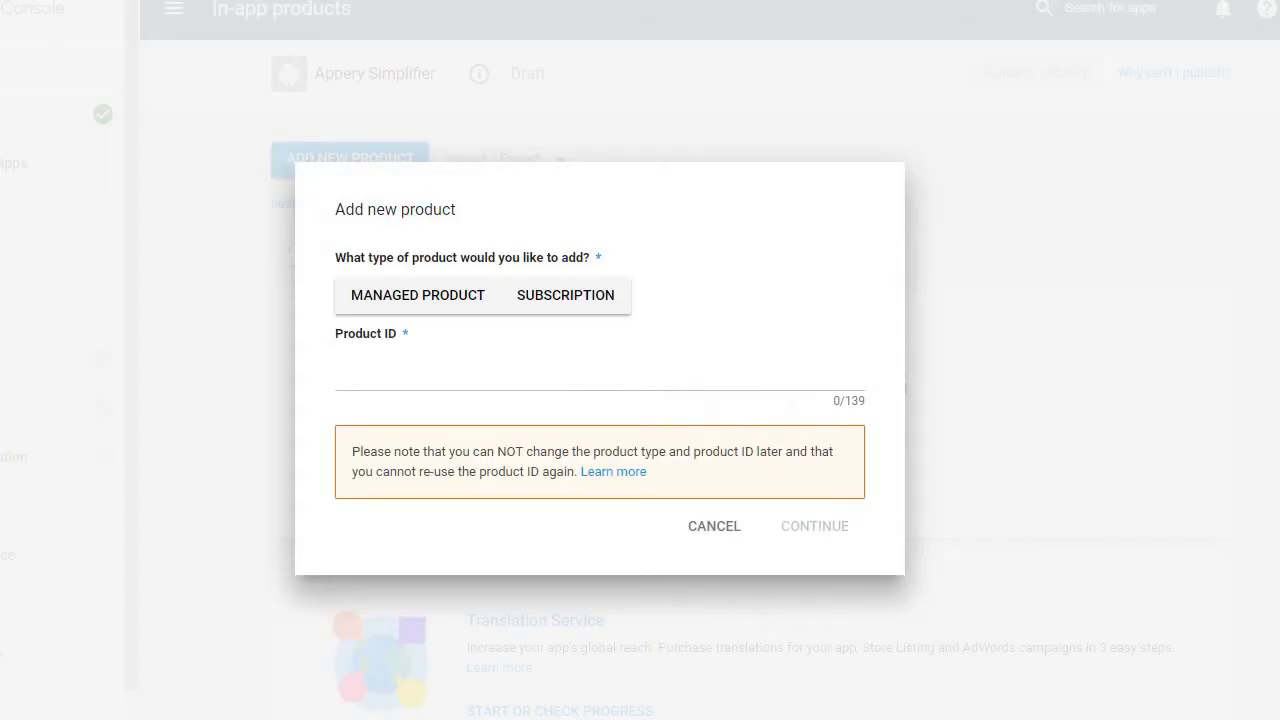
click(566, 296)
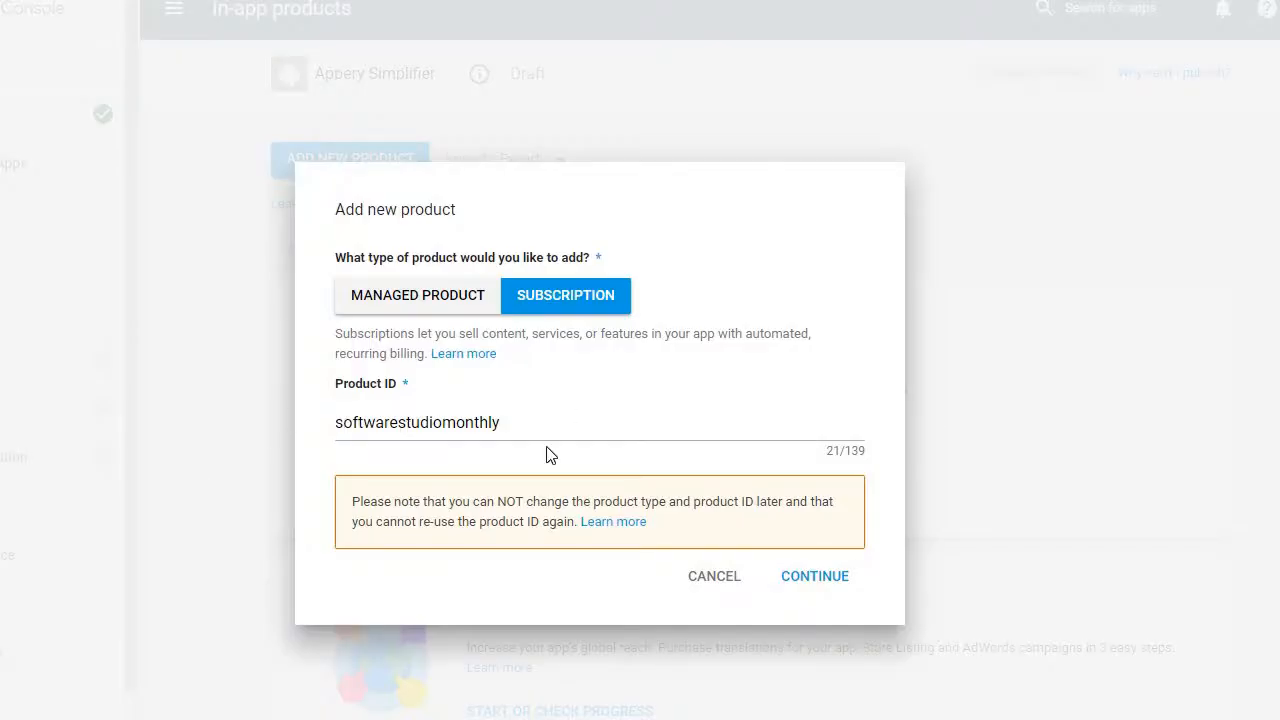
click(825, 580)
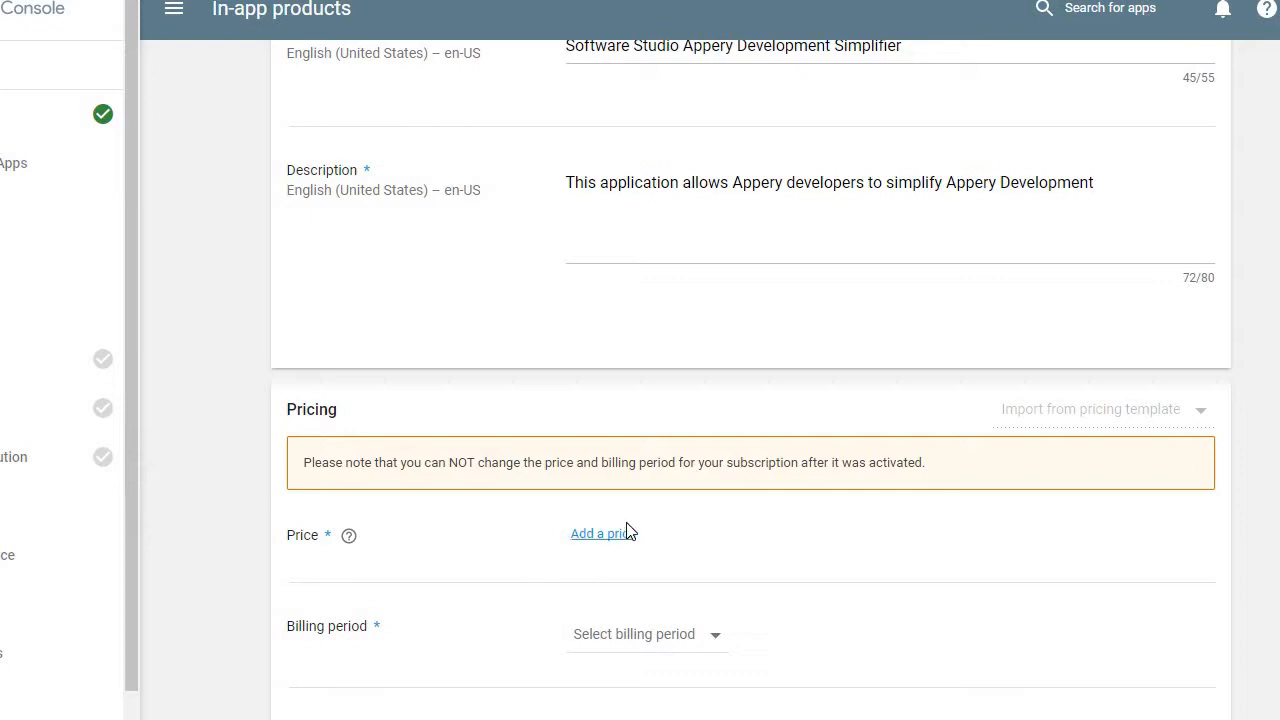
- Set the subscription's default price to USD 9.95
click(613, 536)
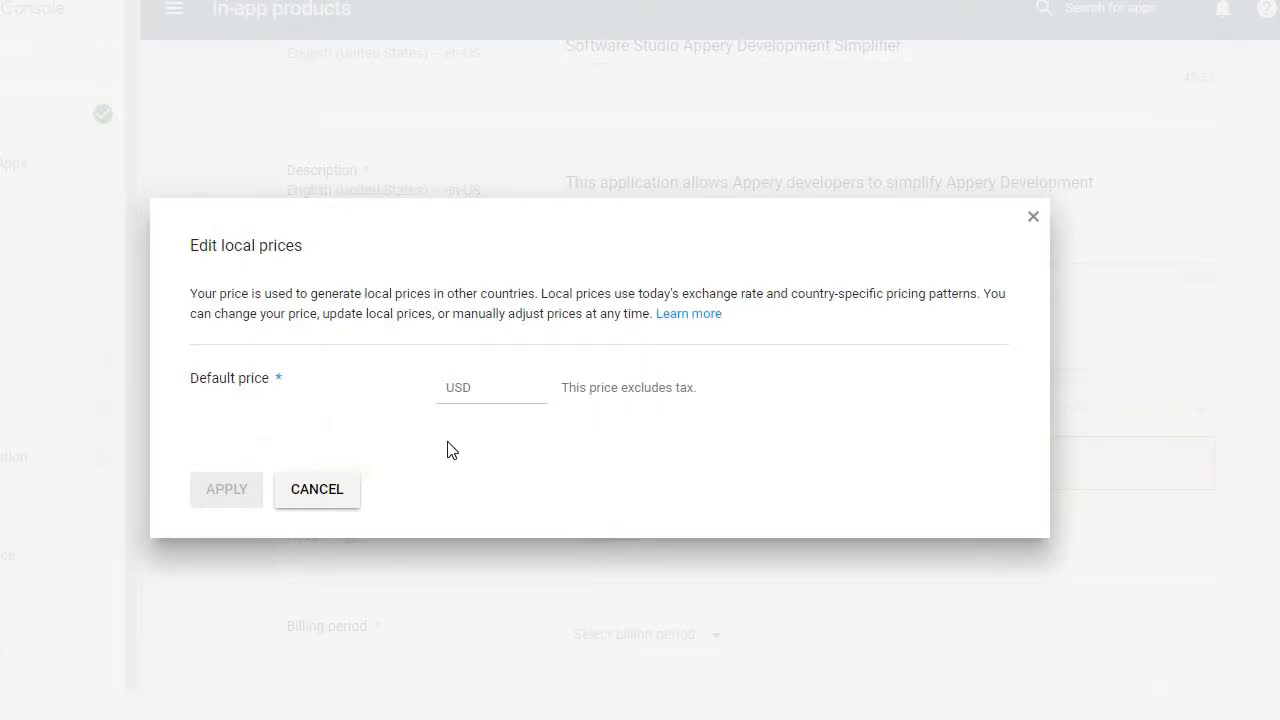
click(460, 395)
text(9)
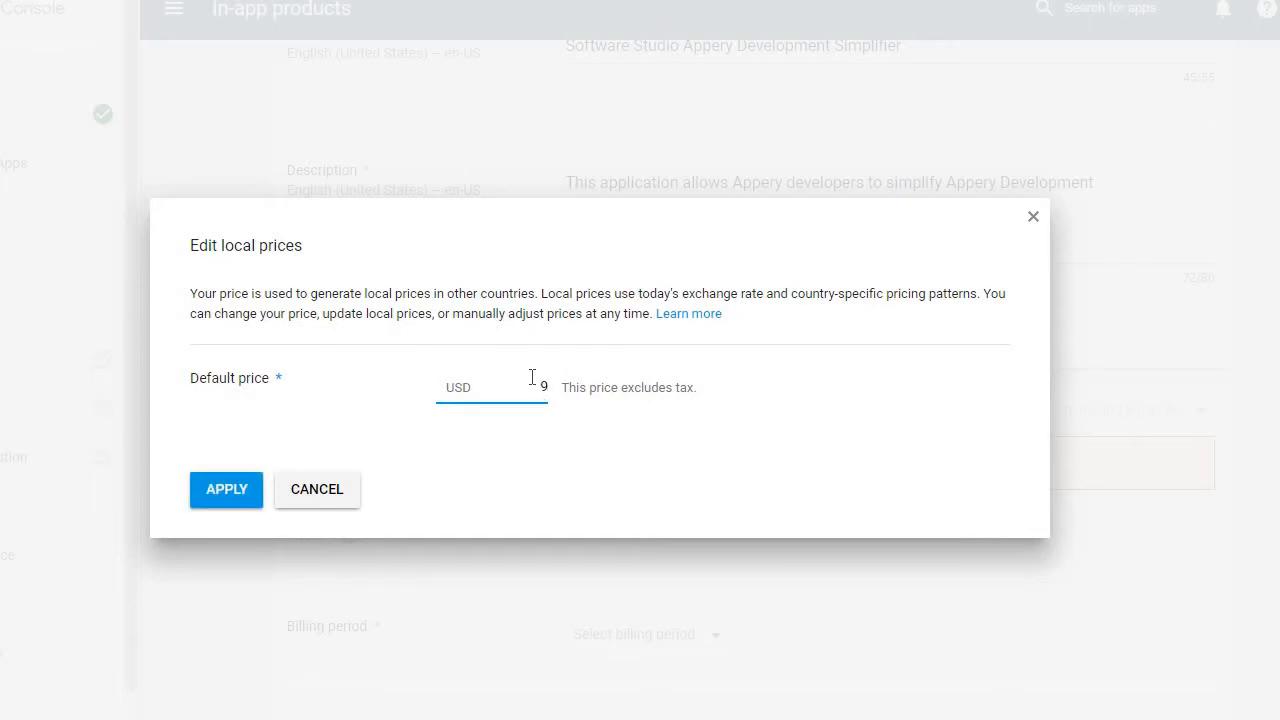
text(.95)
click(226, 500)
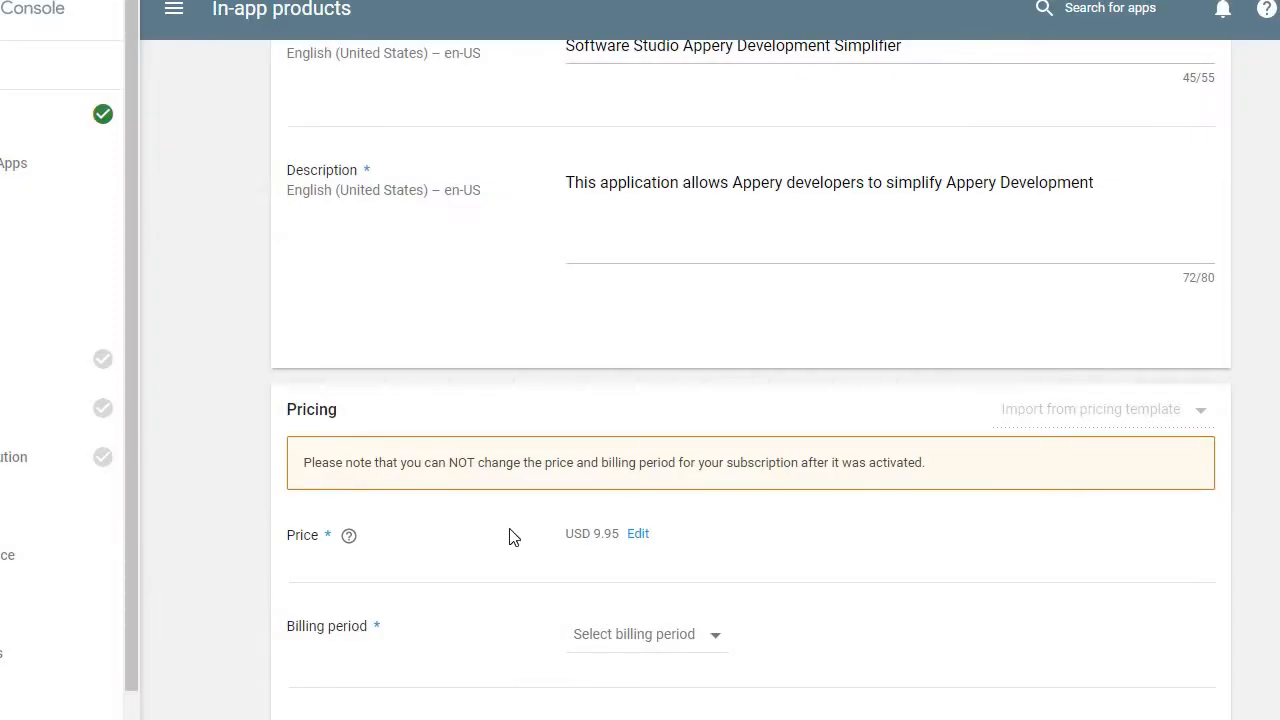
- Set the subscription's billing period to Monthly and its free trial period to 0 days
scroll(570, 545, down, 1)
click(612, 540)
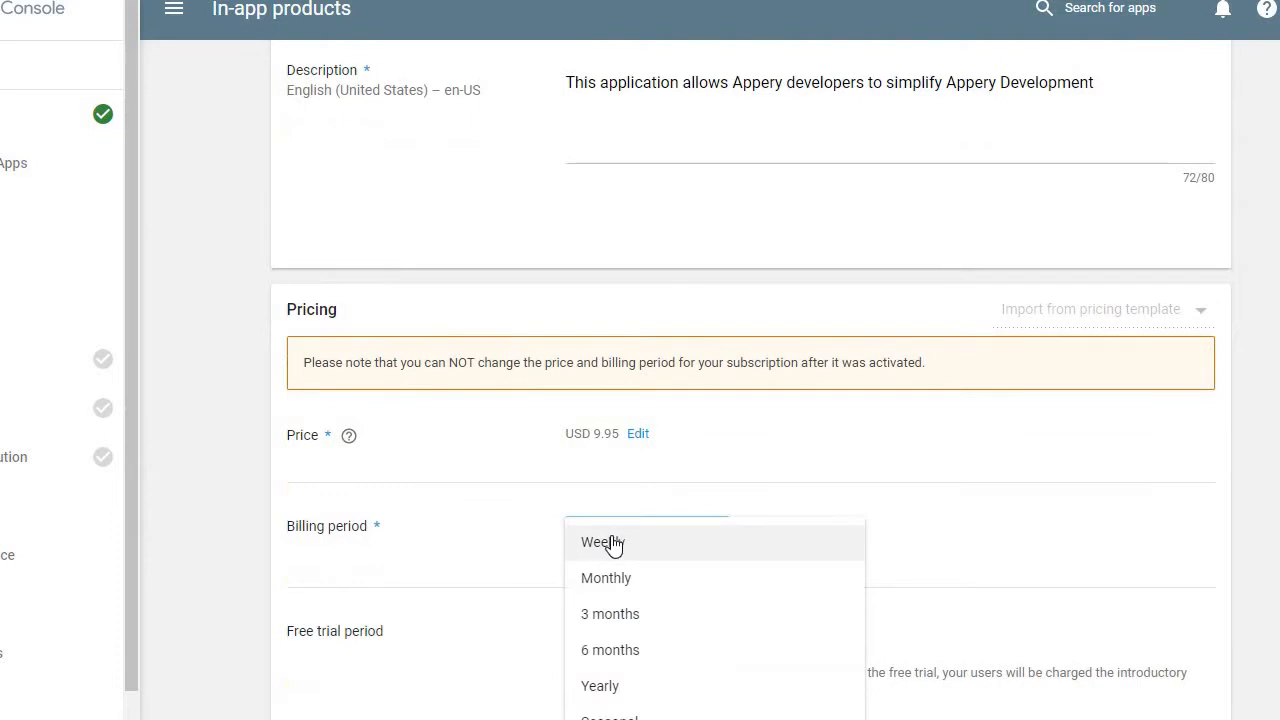
click(608, 580)
scroll(610, 580, down, 2)
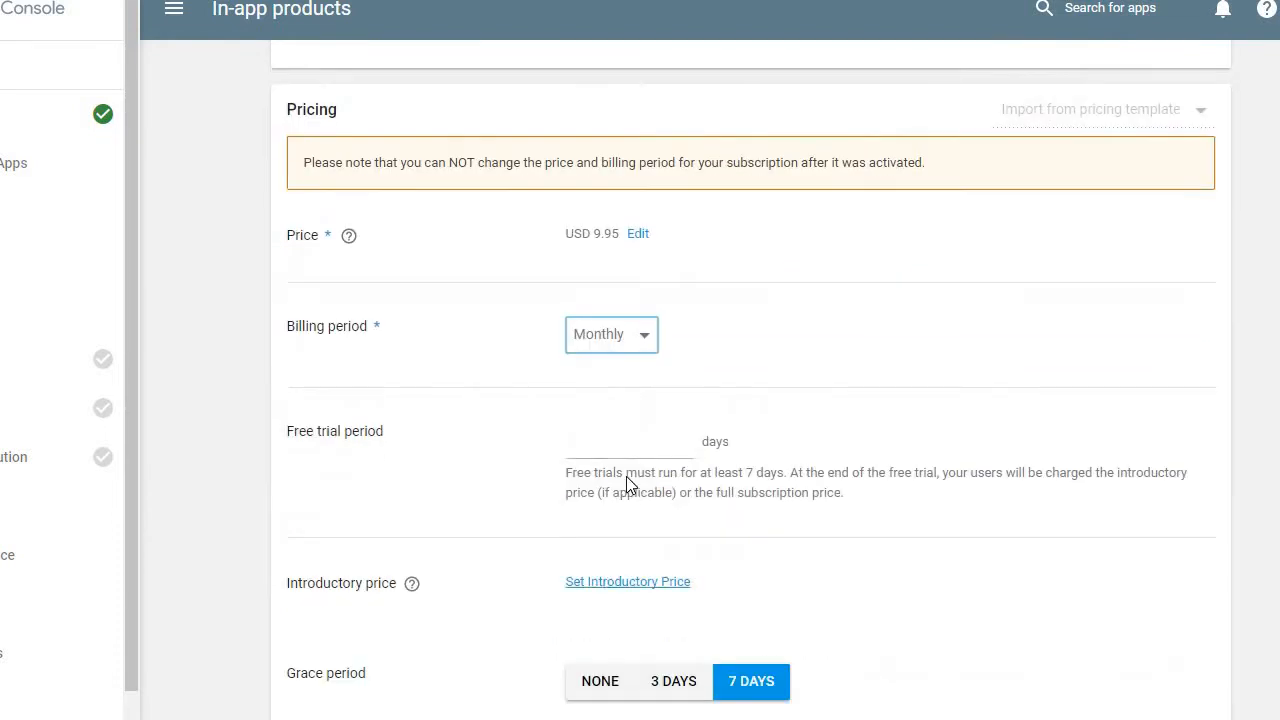
click(642, 445)
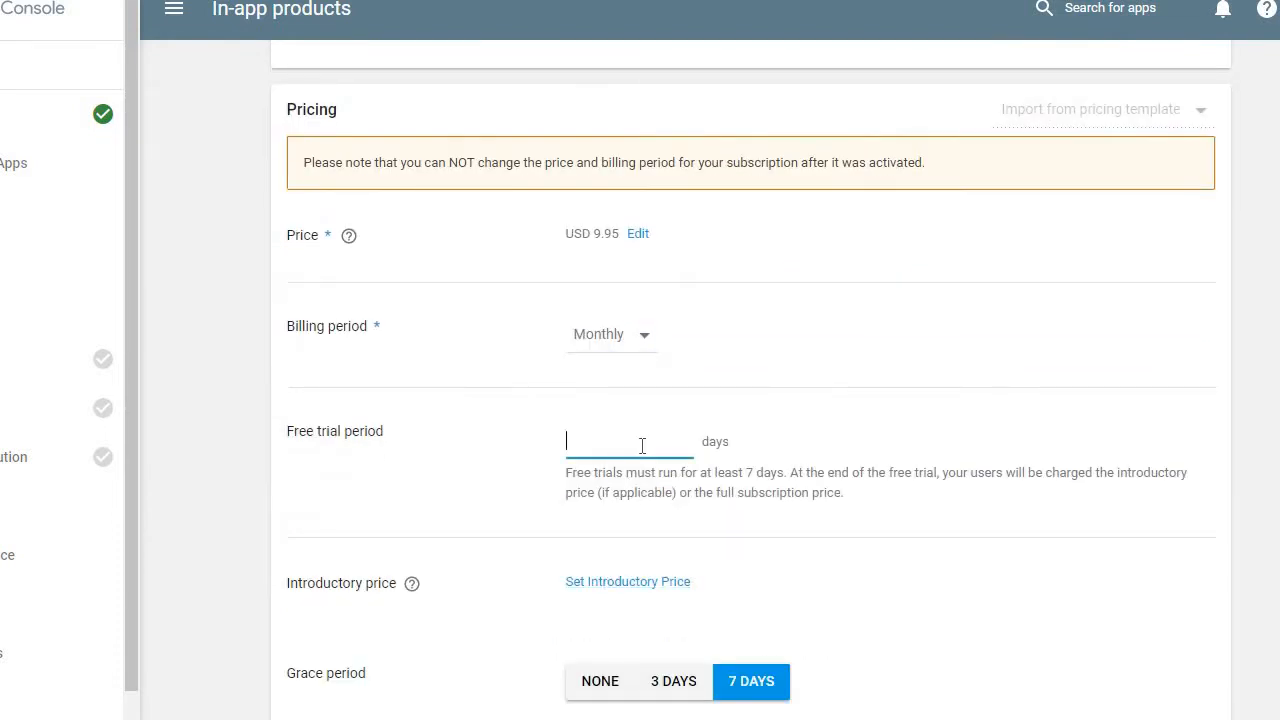
text(0)
scroll(750, 400, down, 2)
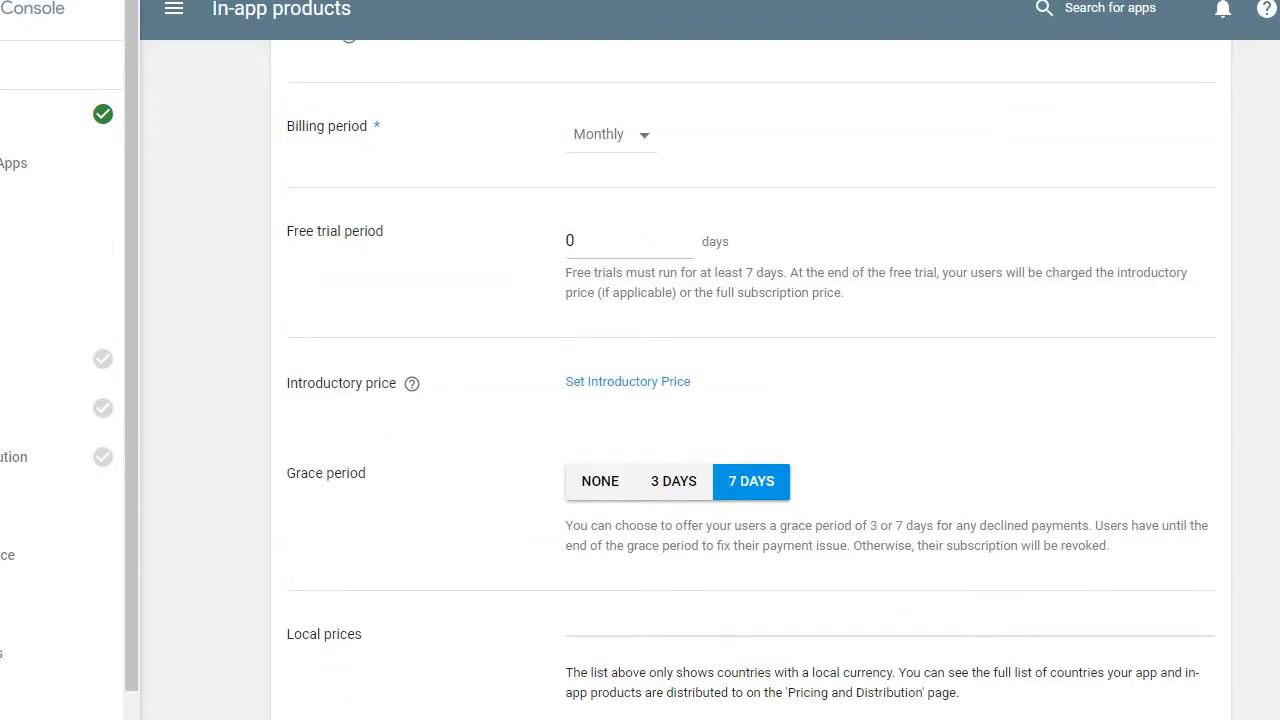
- Set the subscription's grace period for declined payments to None
click(608, 481)
scroll(610, 488, down, 2)
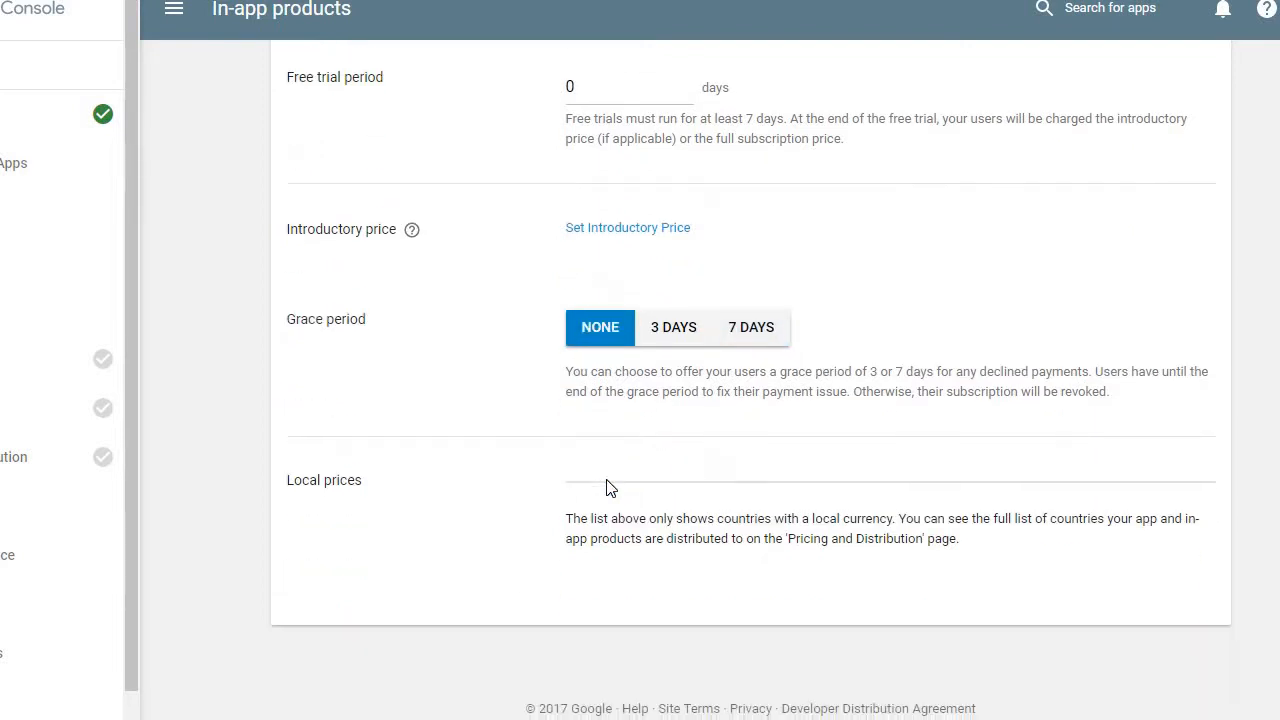
click(678, 336)
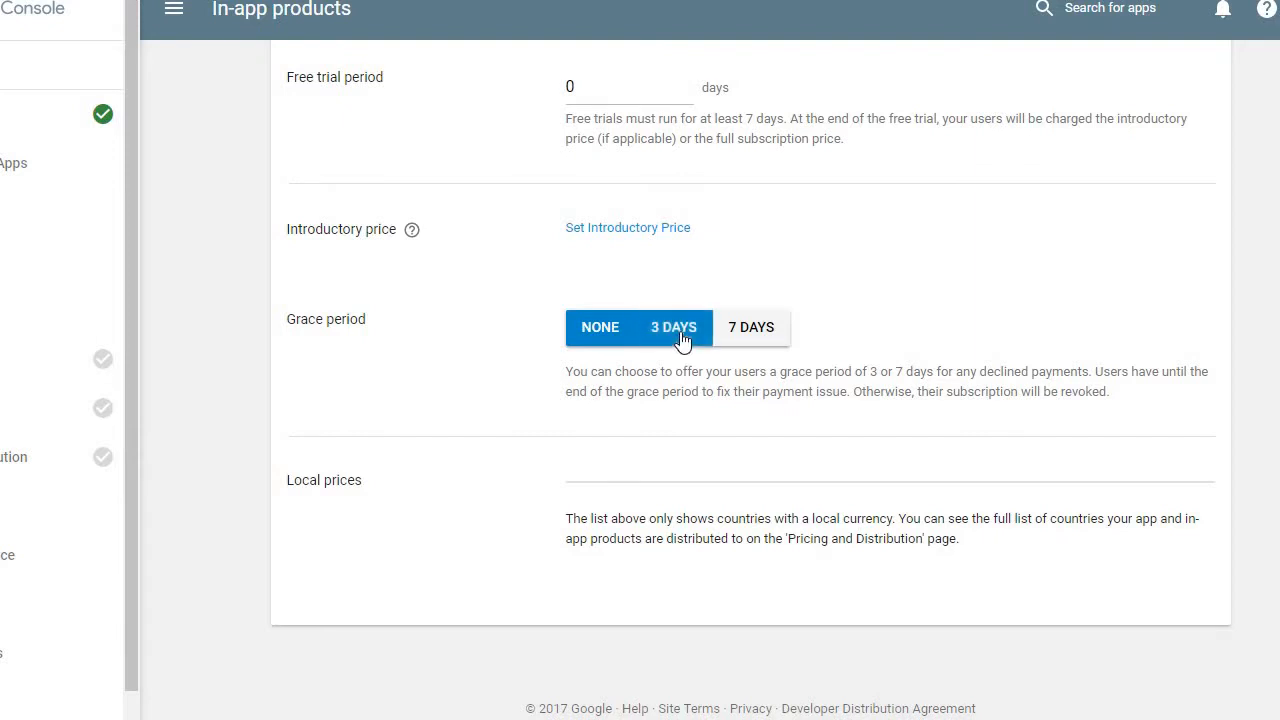
click(614, 330)
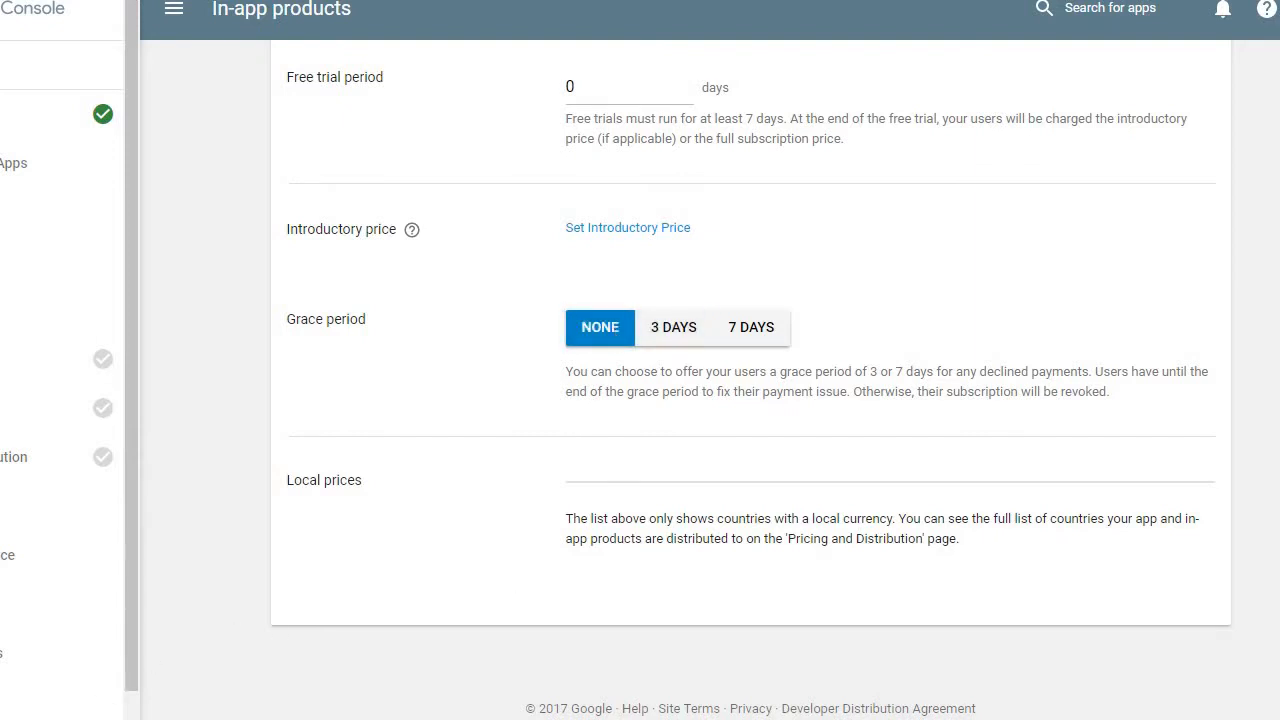
- Save the softwarestudiomonthly subscription and activate it
scroll(717, 491, up, 10)
click(1085, 160)
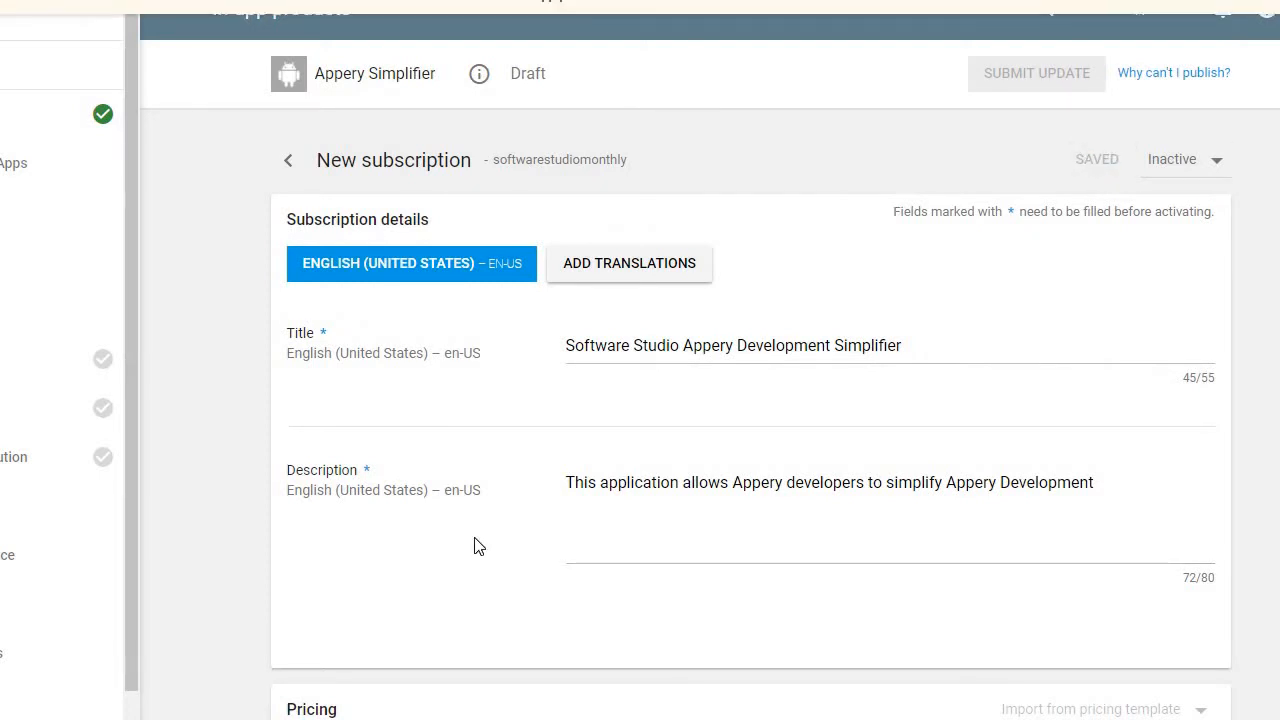
click(1186, 160)
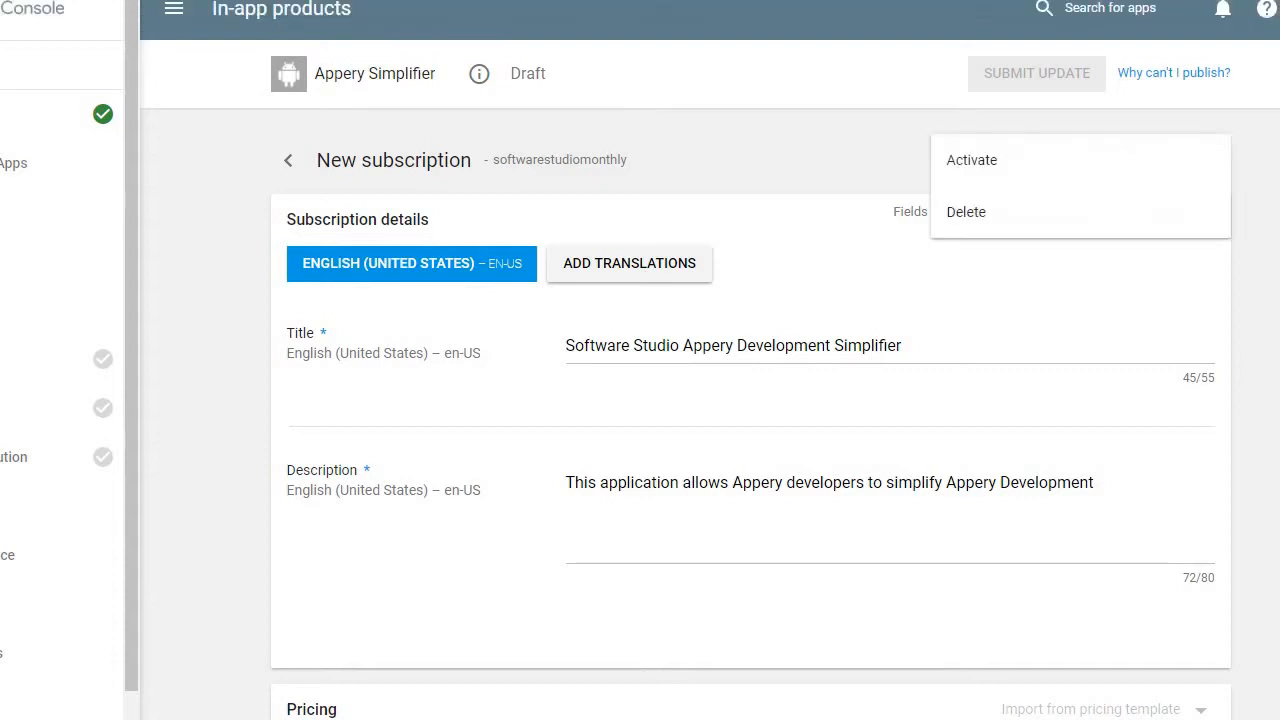
click(986, 163)
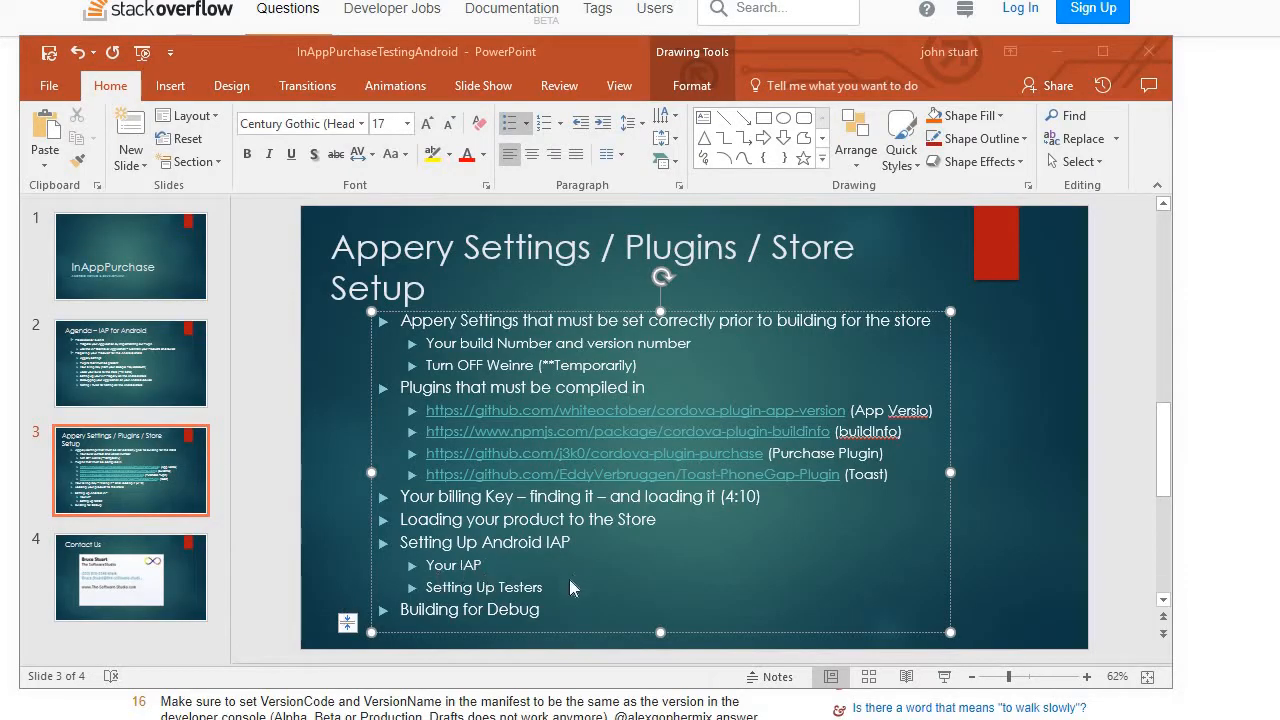
- In PowerPoint, paste the copied Stack Overflow question link as a new hyperlinked bullet below Setting Up Testers on slide 3
click(561, 586)
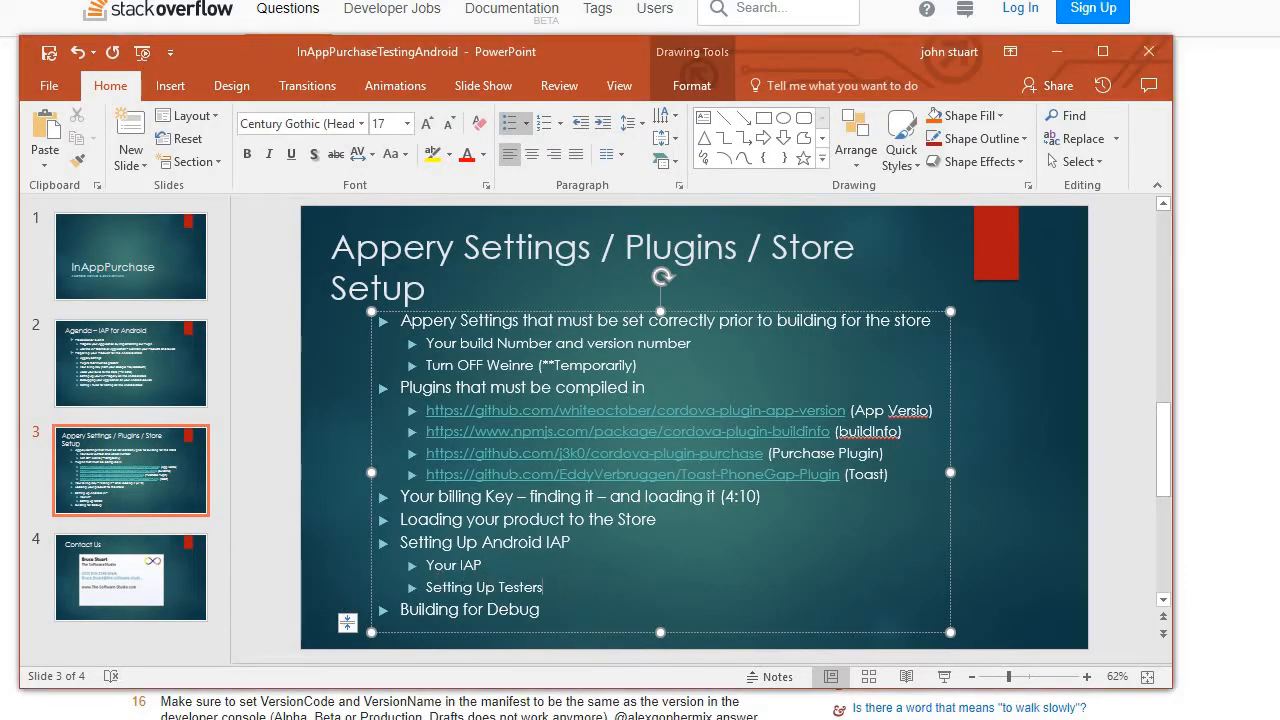
key(Return)
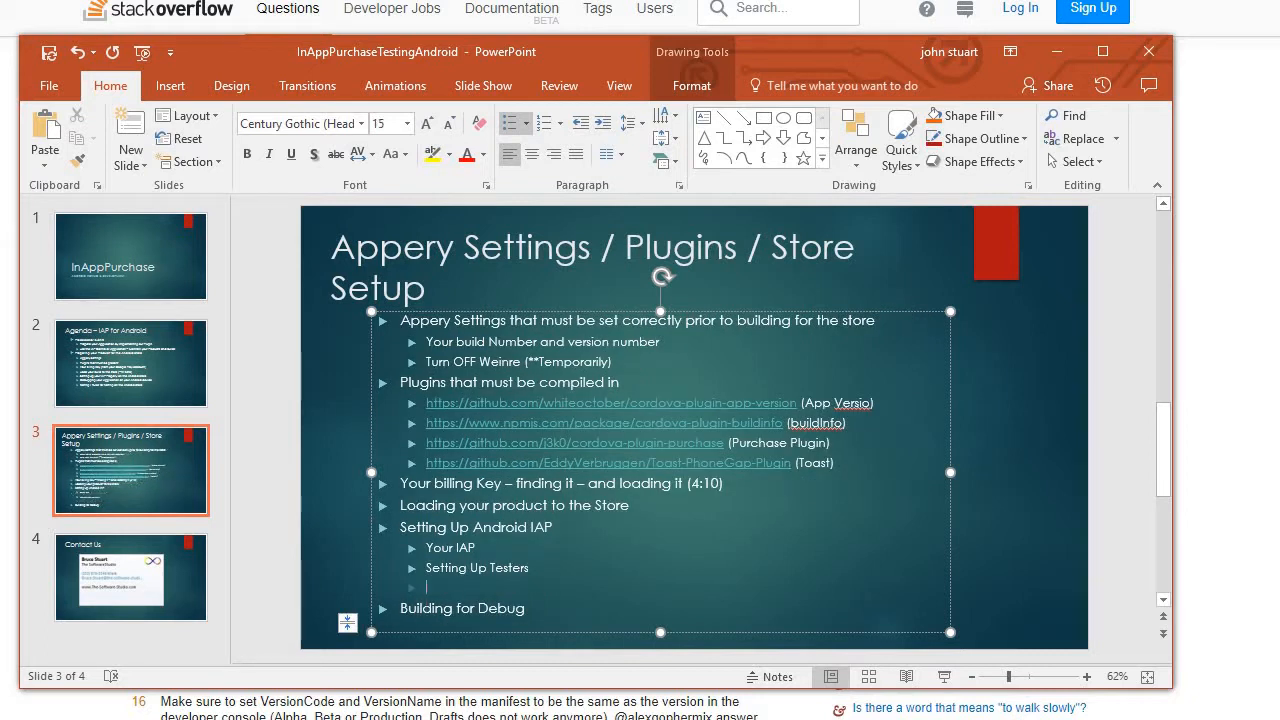
text(https://stackoverflow.com/questions/13117081/the-item-you-requested-is-not-available-for-purchase)
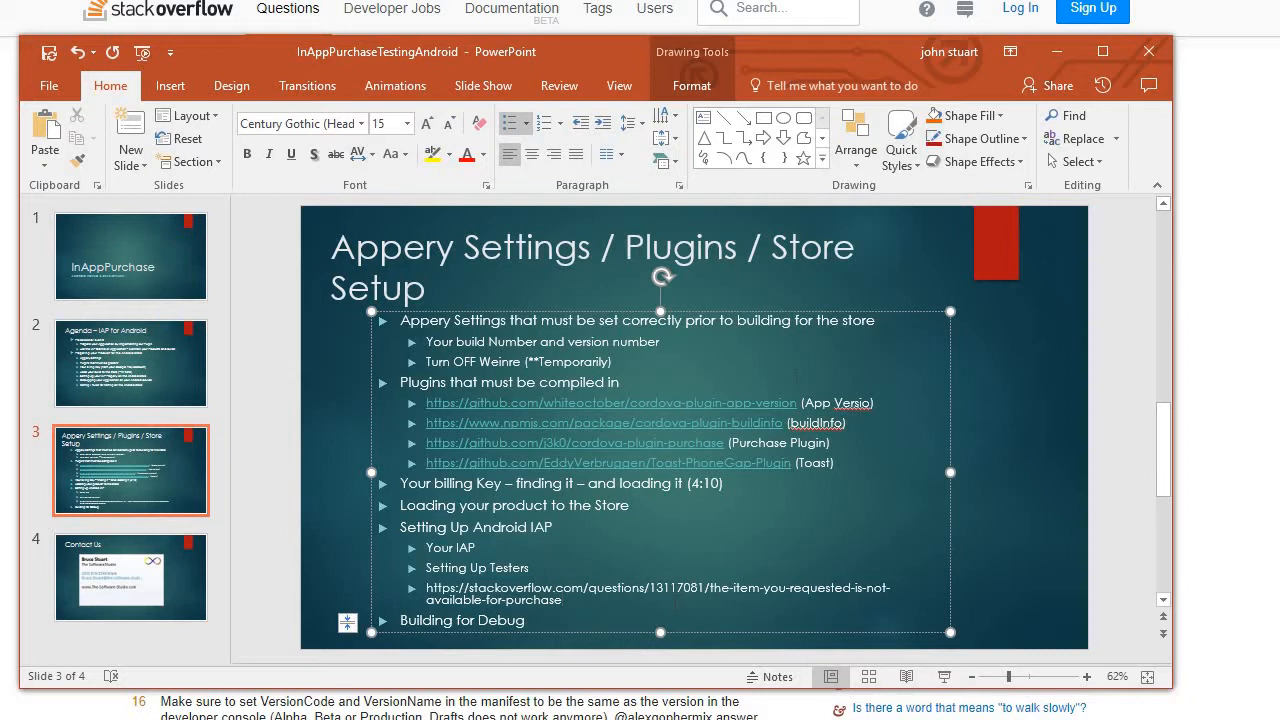
click(1104, 52)
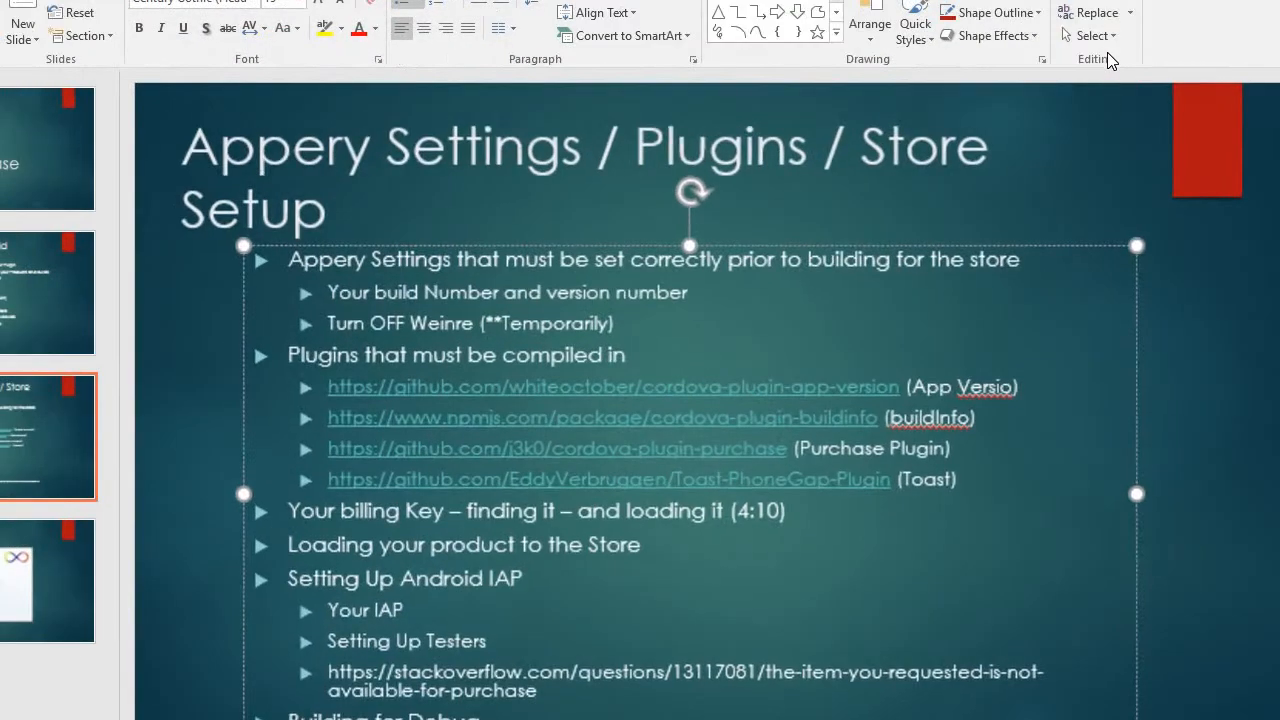
scroll(536, 654, down, 1)
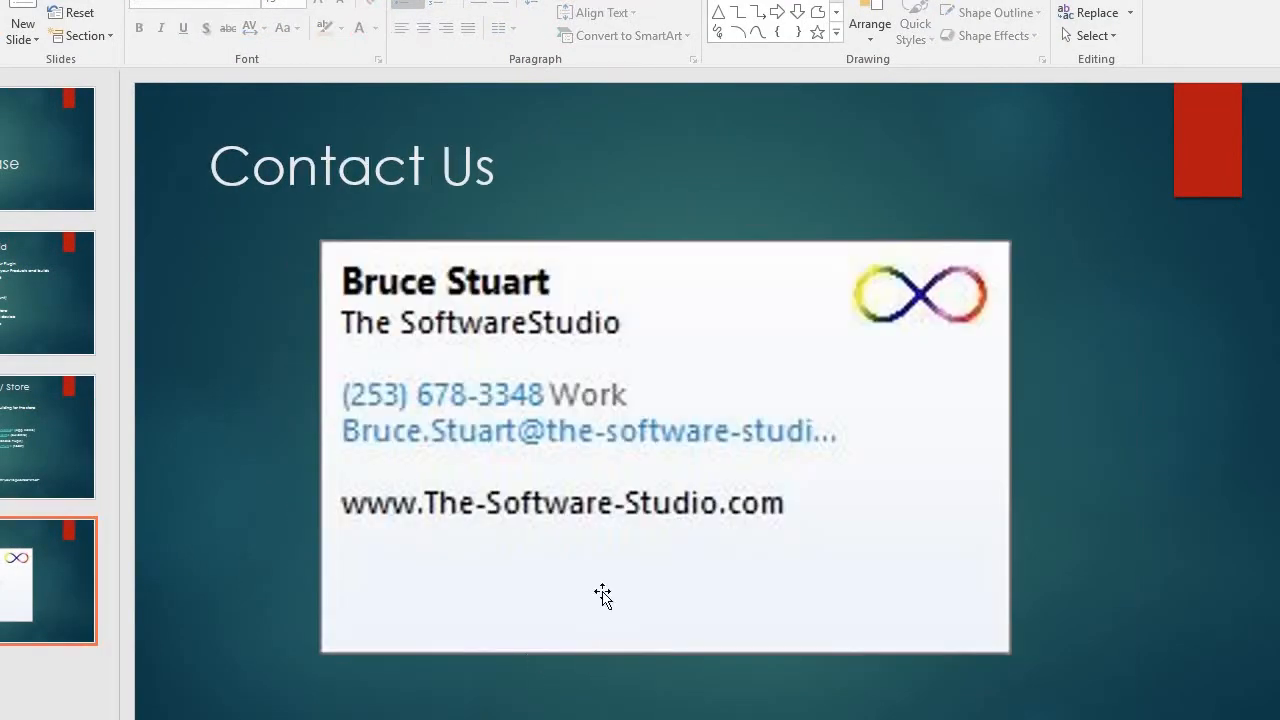
click(12, 468)
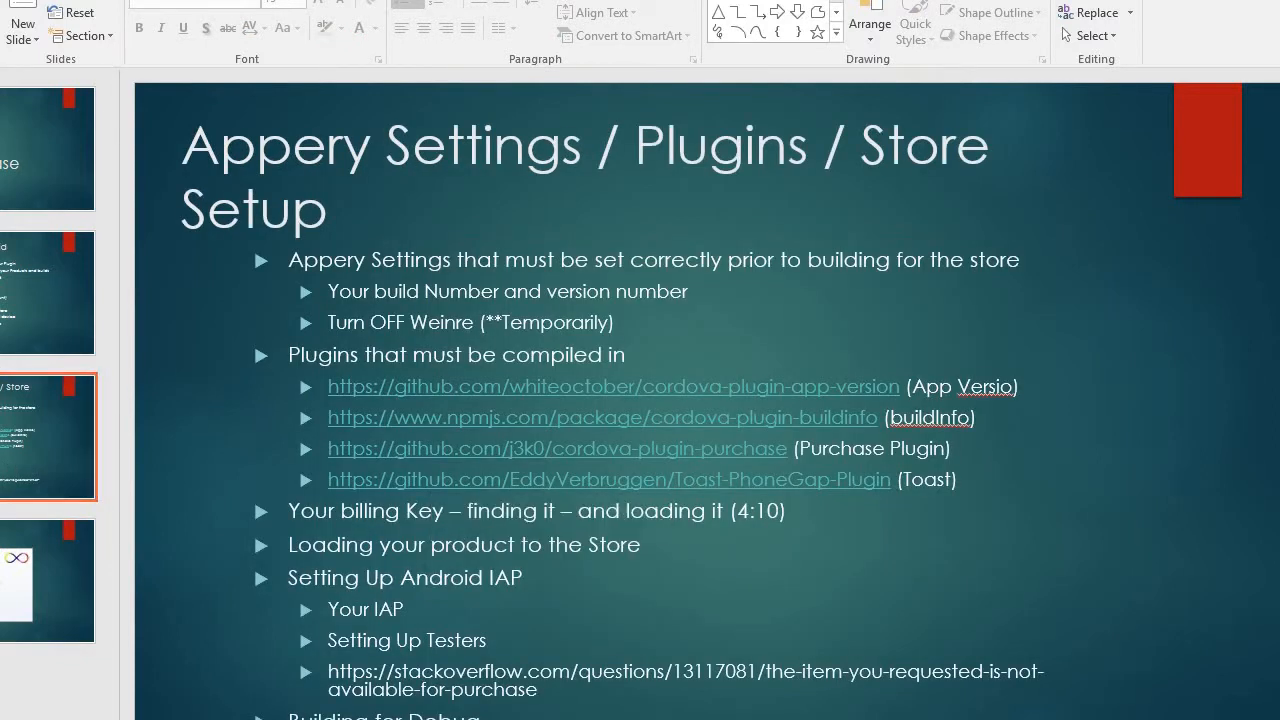
click(253, 341)
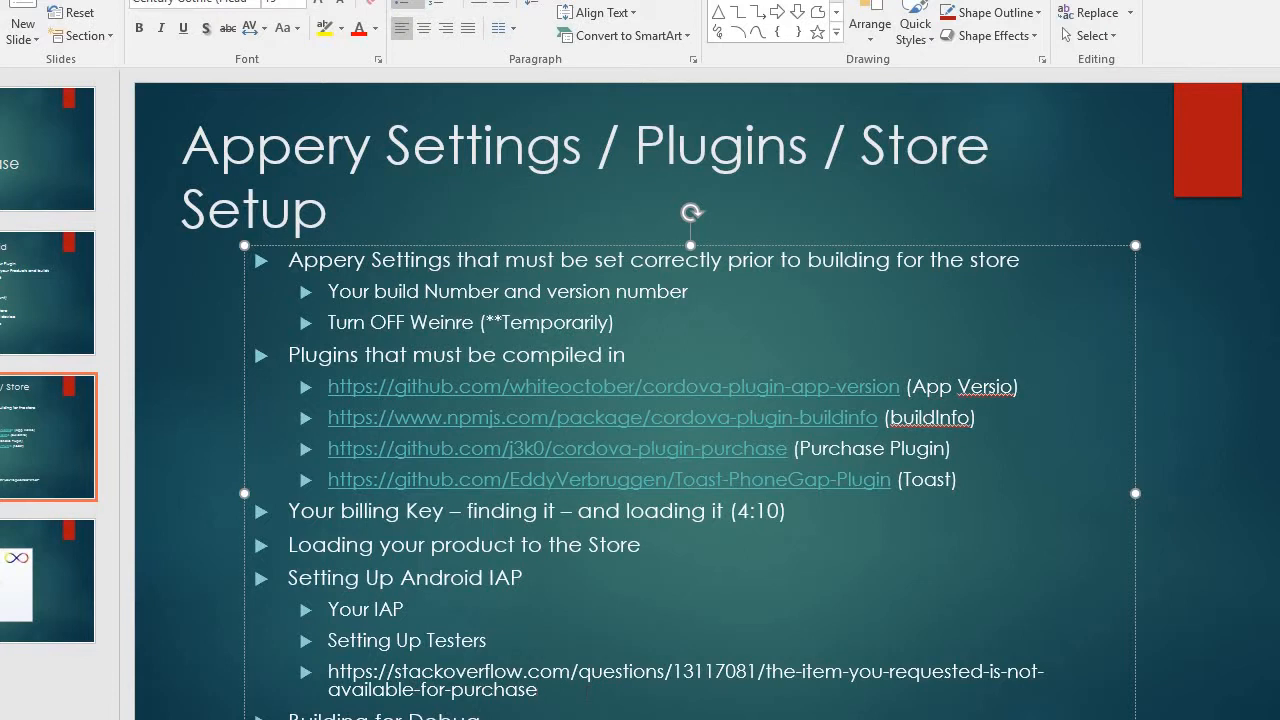
key(Return)
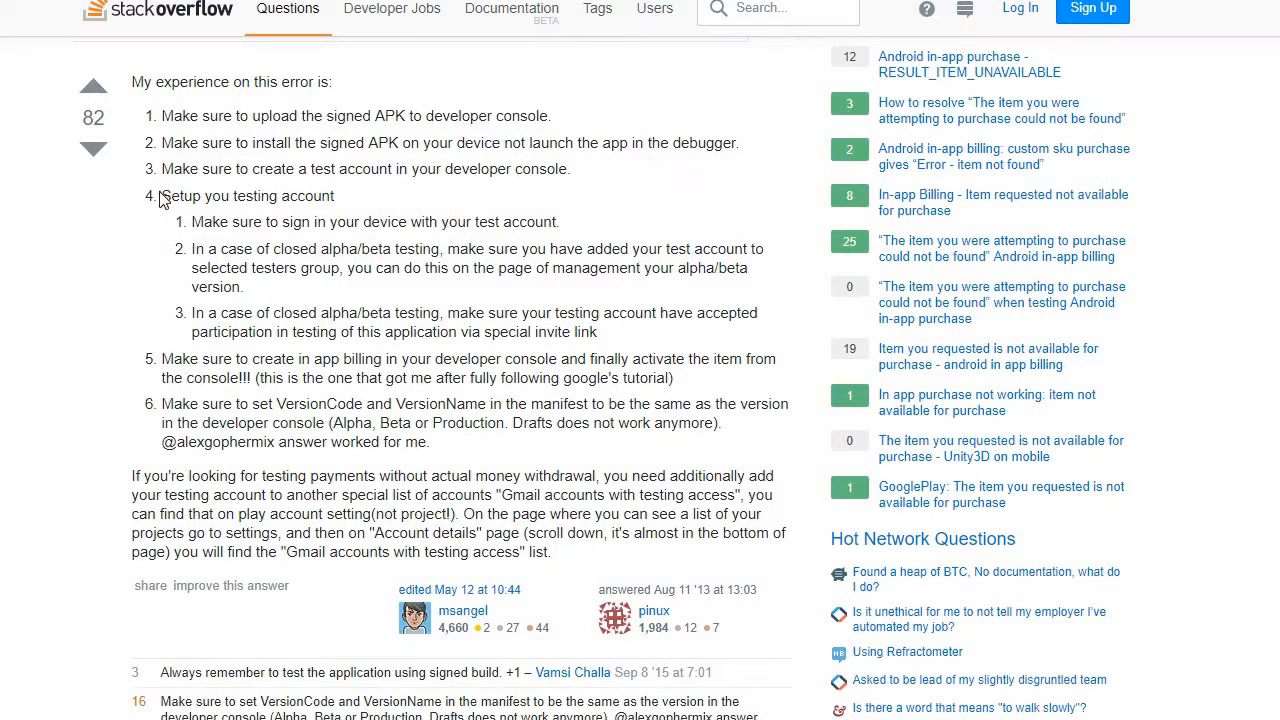
- Review the Stack Overflow answer's checklist for signed APKs, test accounts, in-app billing activation and matching version numbers
drag(160, 115, 720, 548)
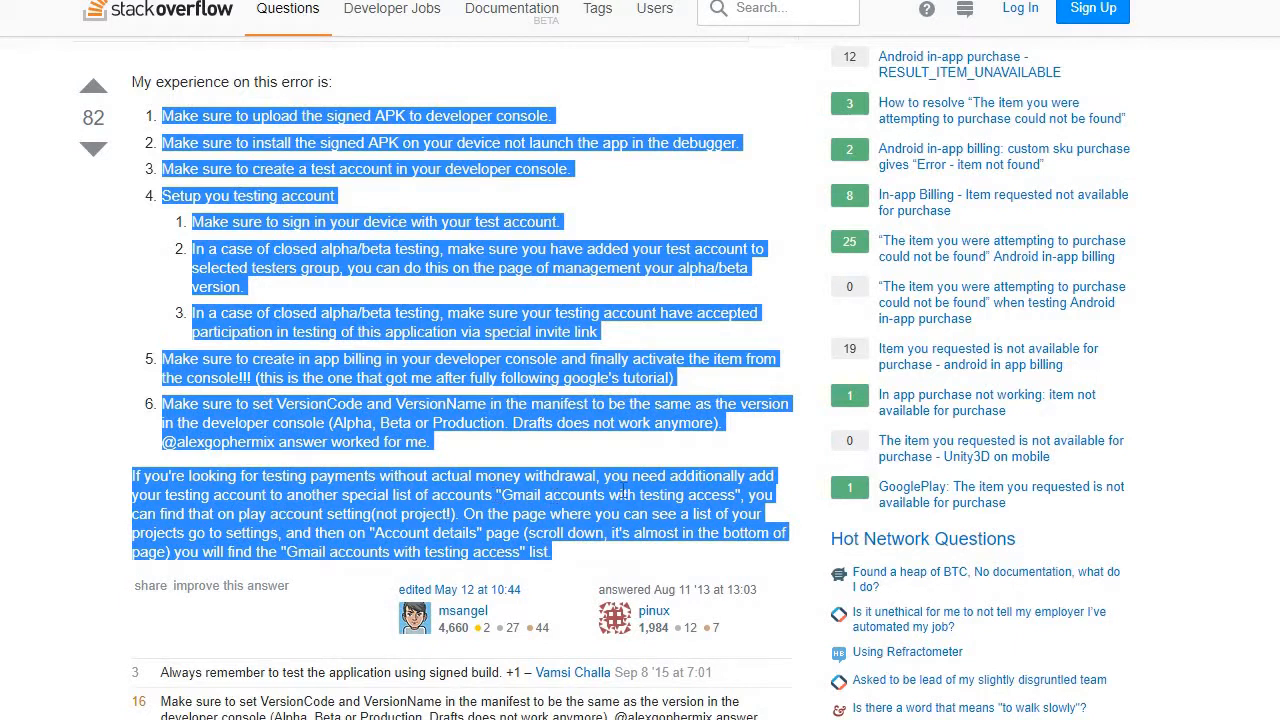
click(692, 500)
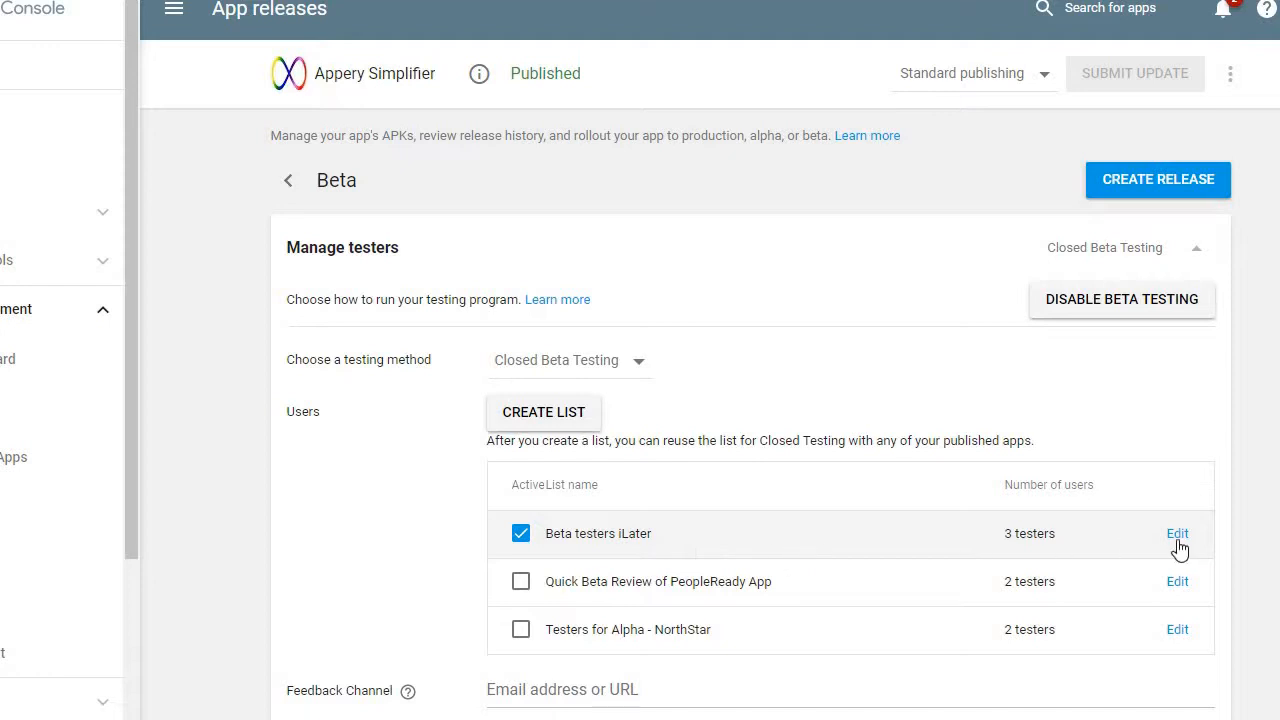
- Check and save the Beta testers iLater list, and join the Appery Simplifier testing program through its opt-in URL
click(1177, 534)
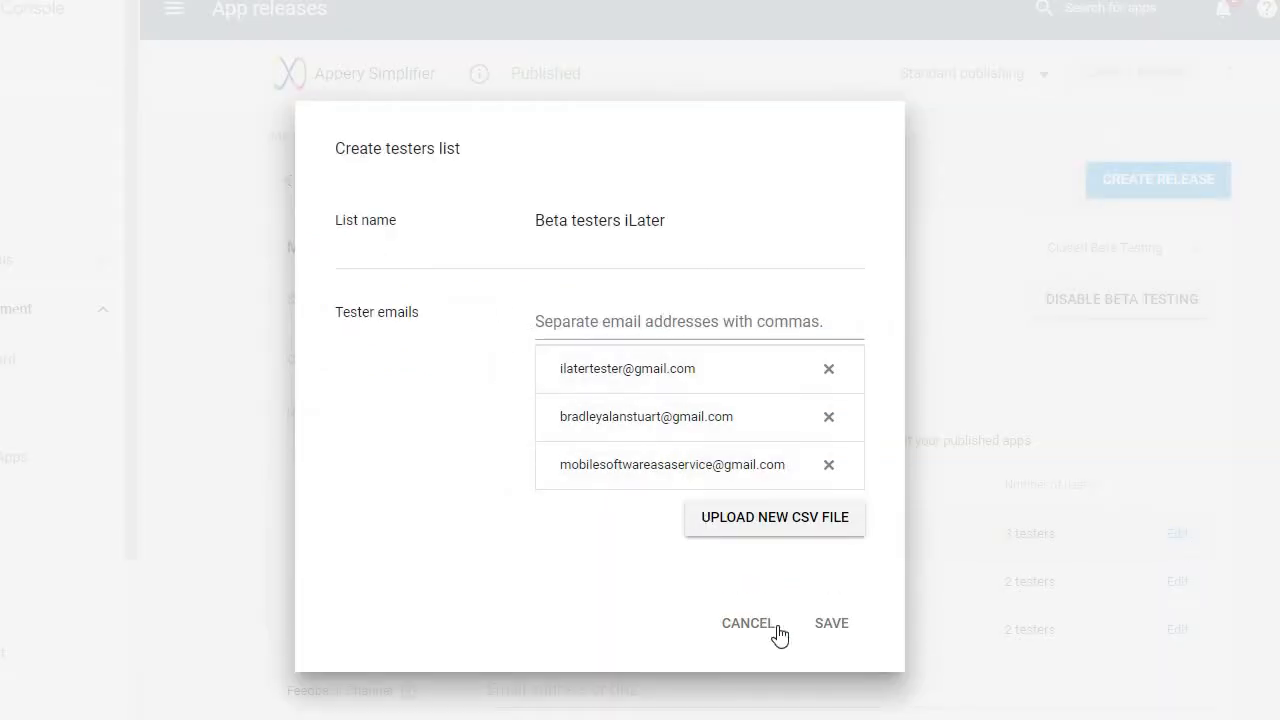
click(831, 623)
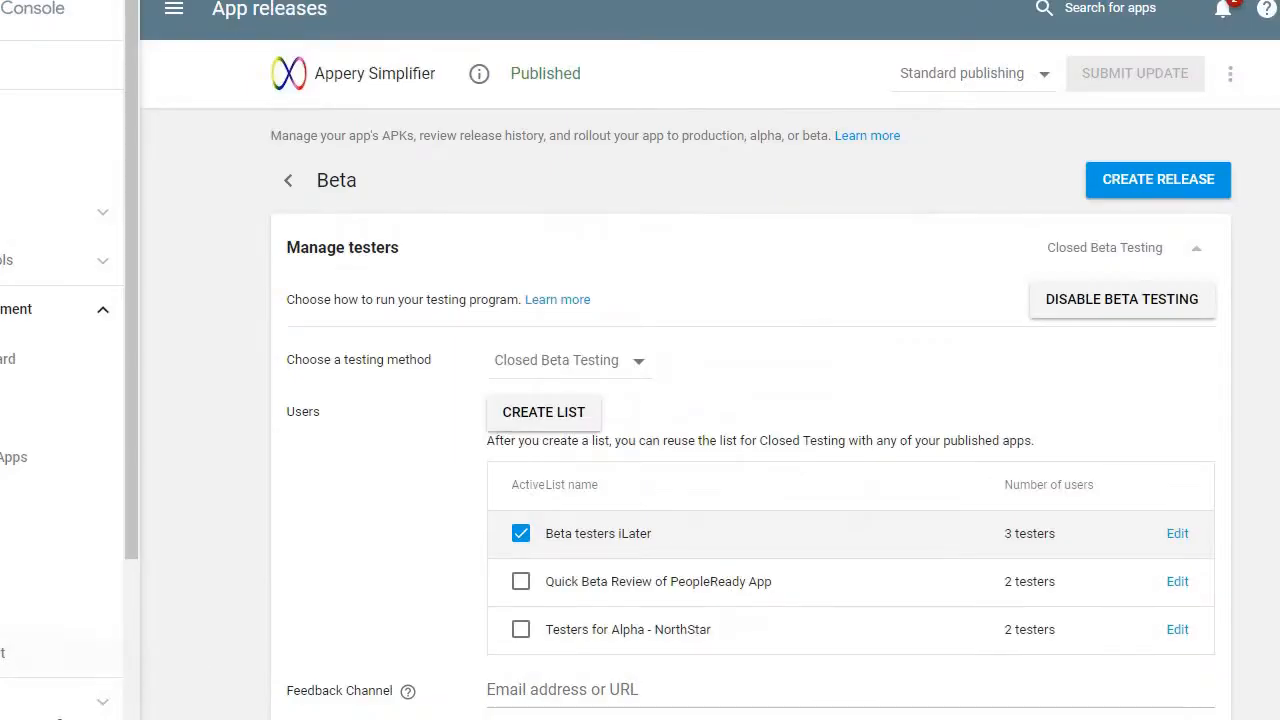
scroll(700, 400, down, 3)
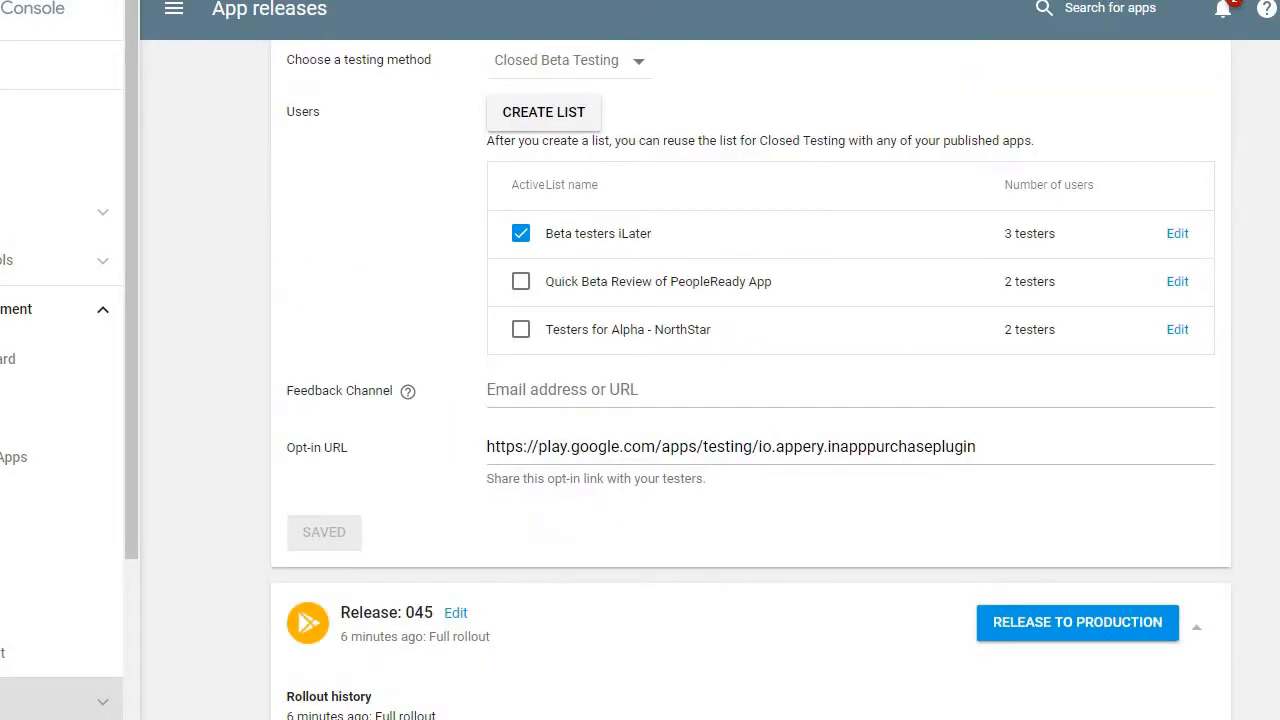
click(615, 450)
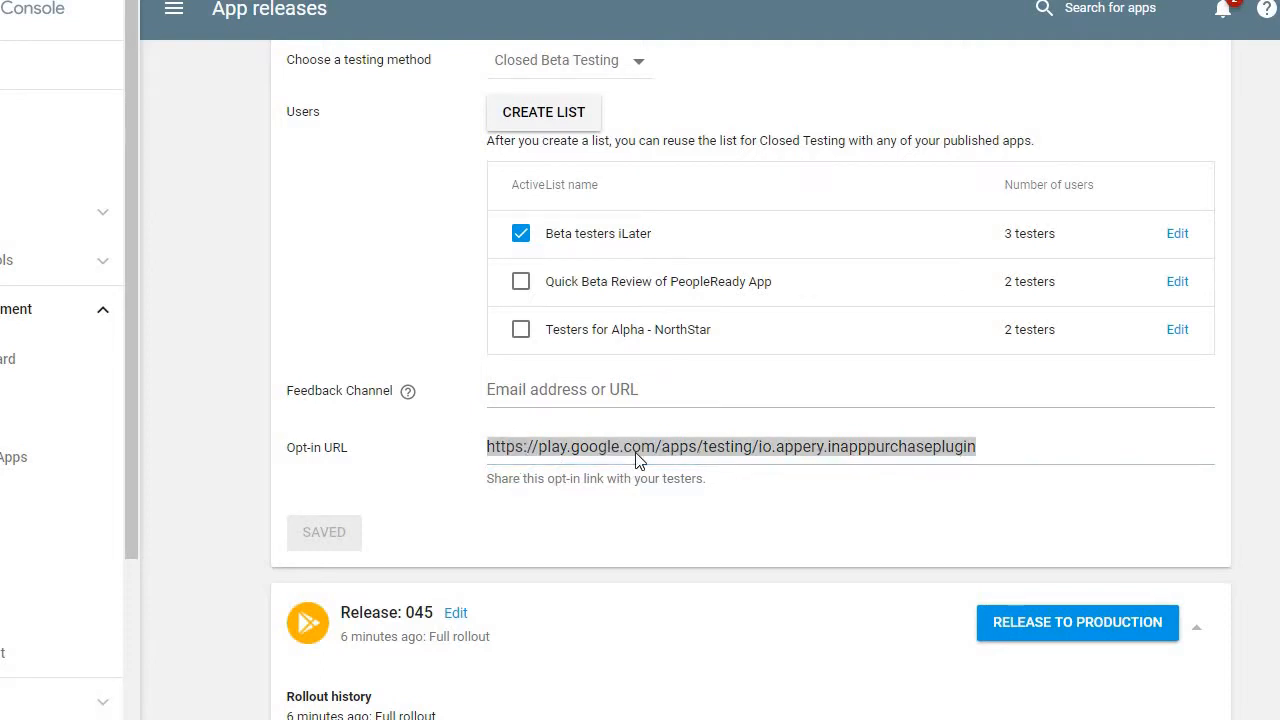
click(1000, 455)
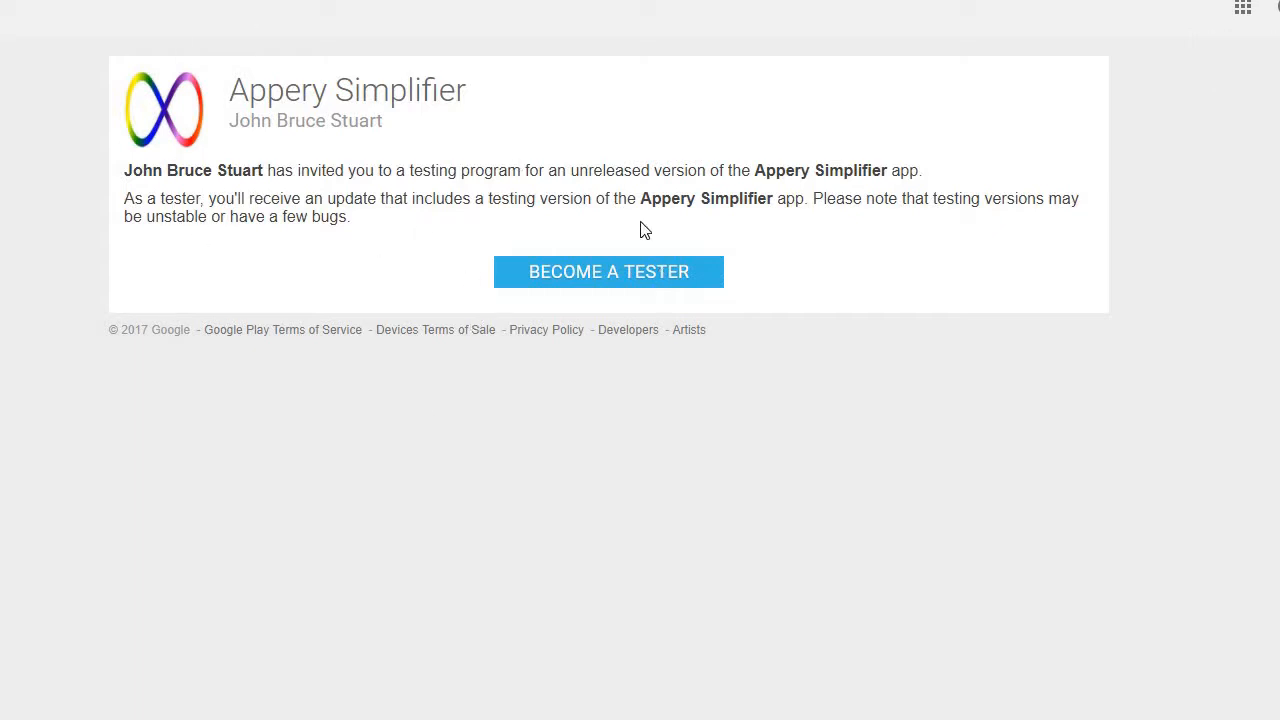
click(597, 275)
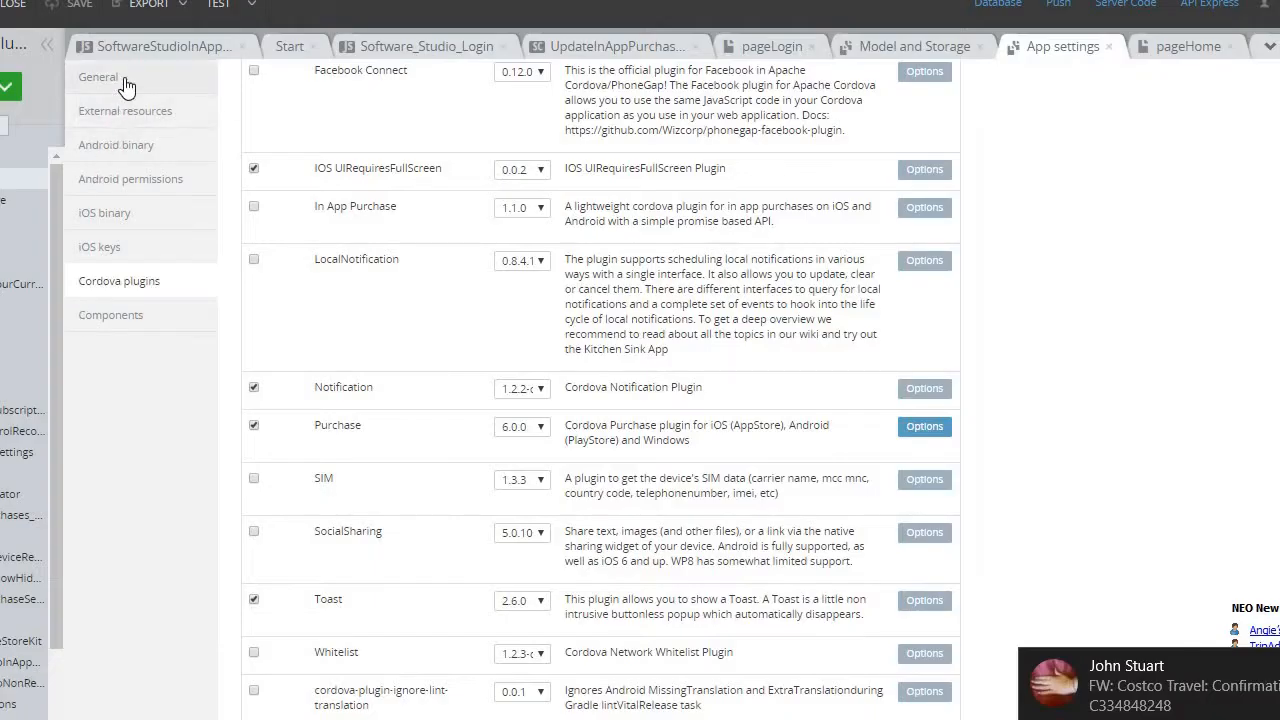
- In Appery's app settings, turn off Release for the Android binary and enable Weinre debugging
click(127, 85)
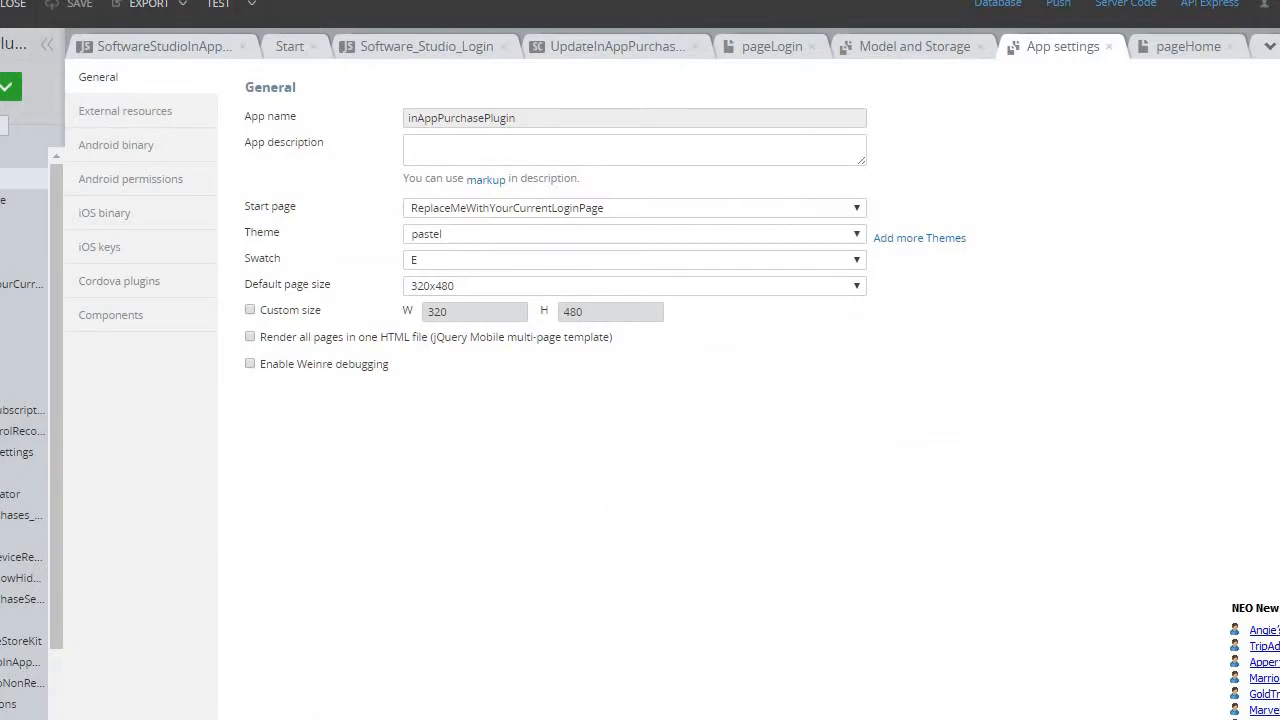
click(147, 145)
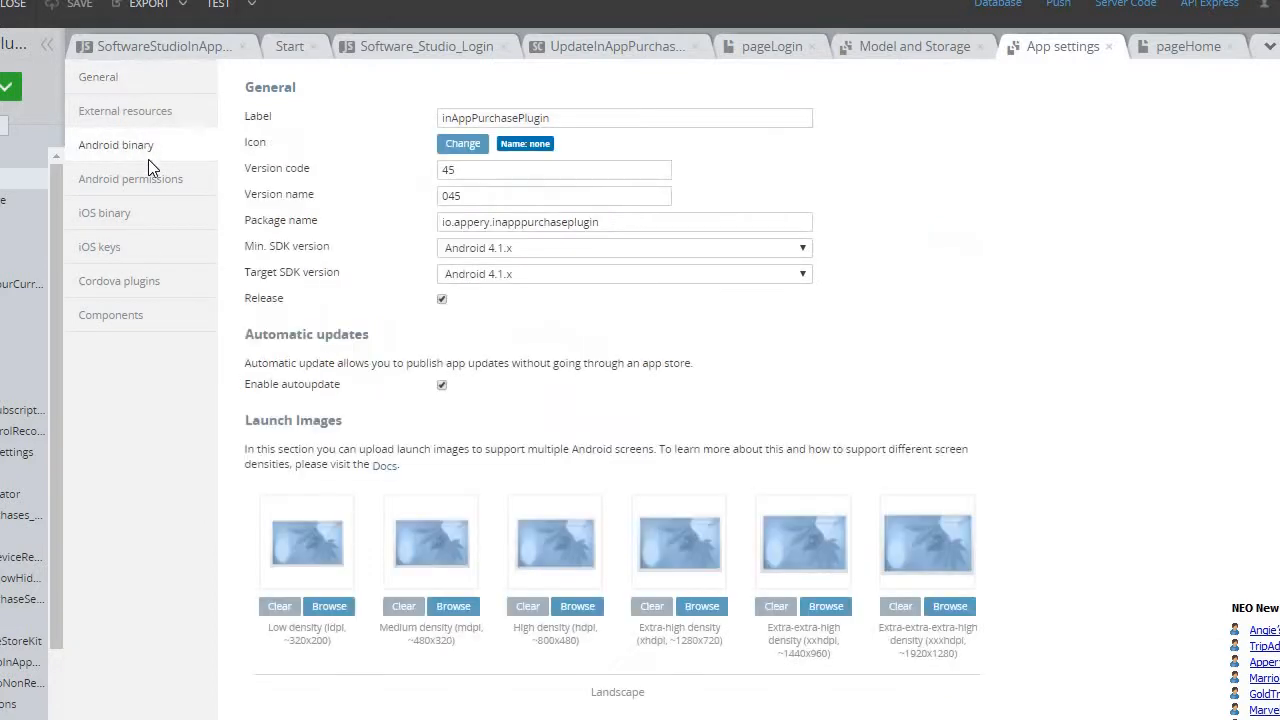
click(442, 298)
click(118, 80)
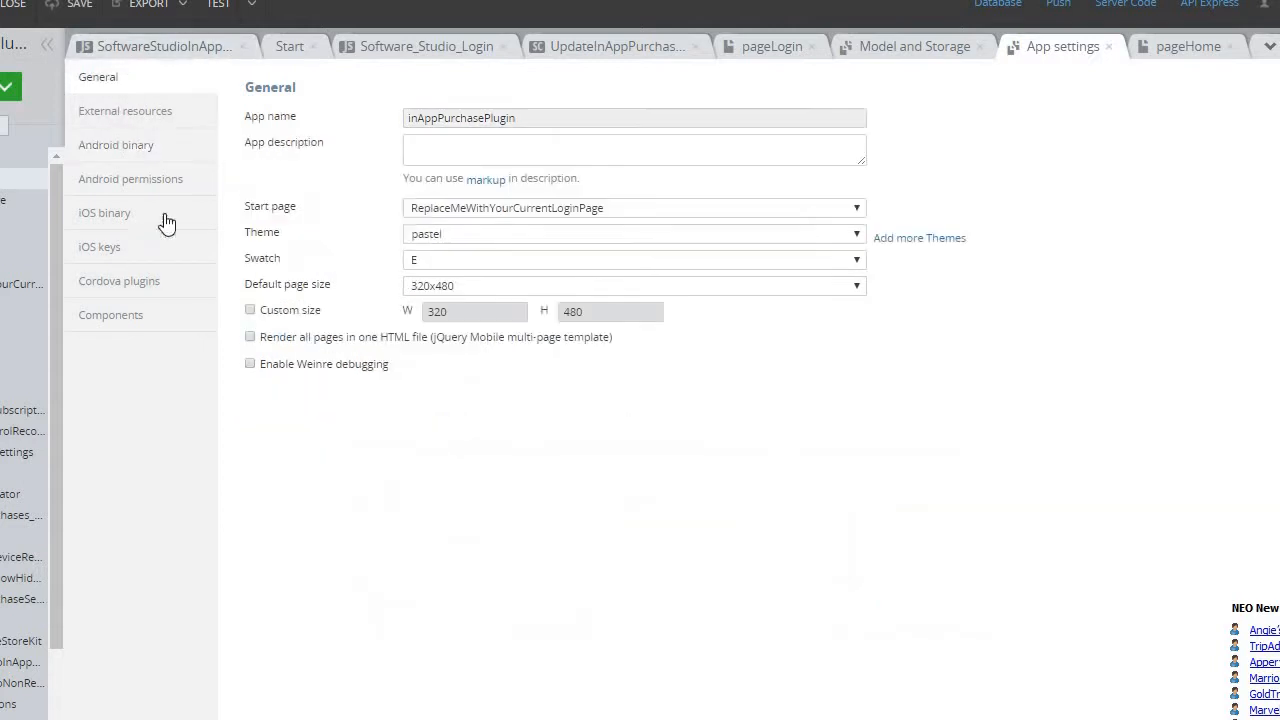
click(252, 366)
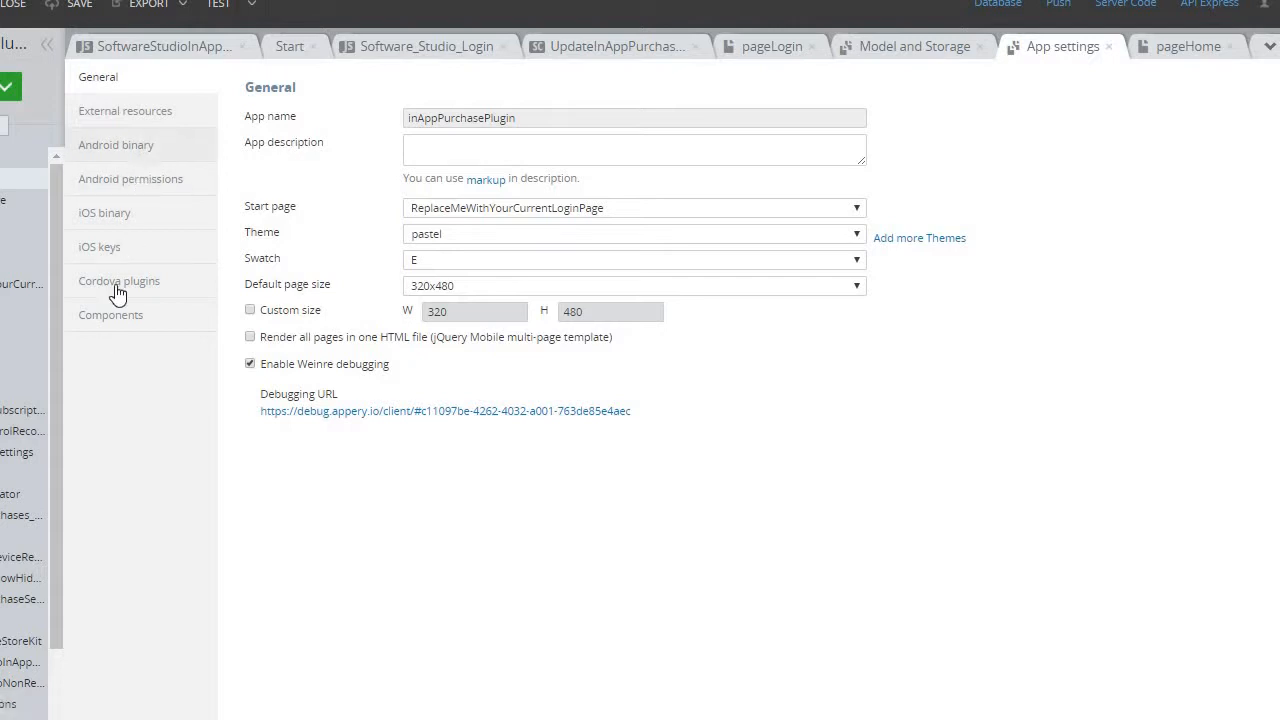
- Check the Android binary version settings and the general debugging settings, and open the app's export options
click(153, 145)
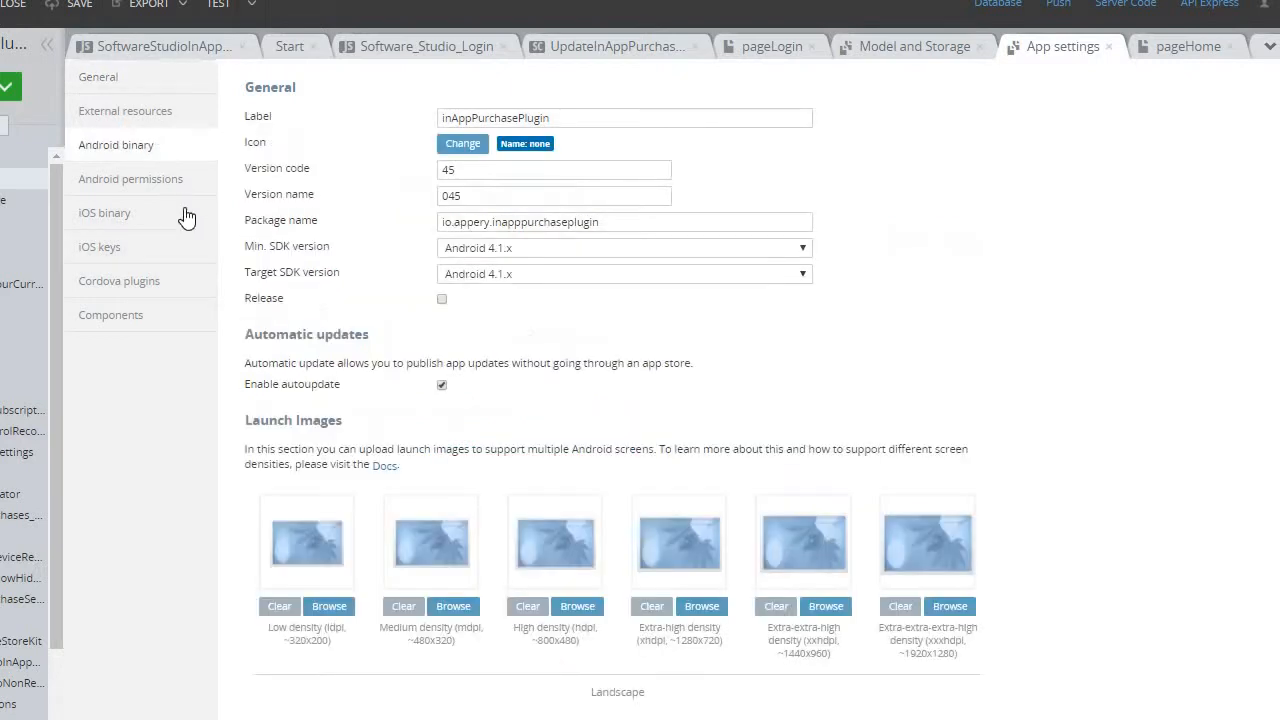
click(498, 197)
click(118, 75)
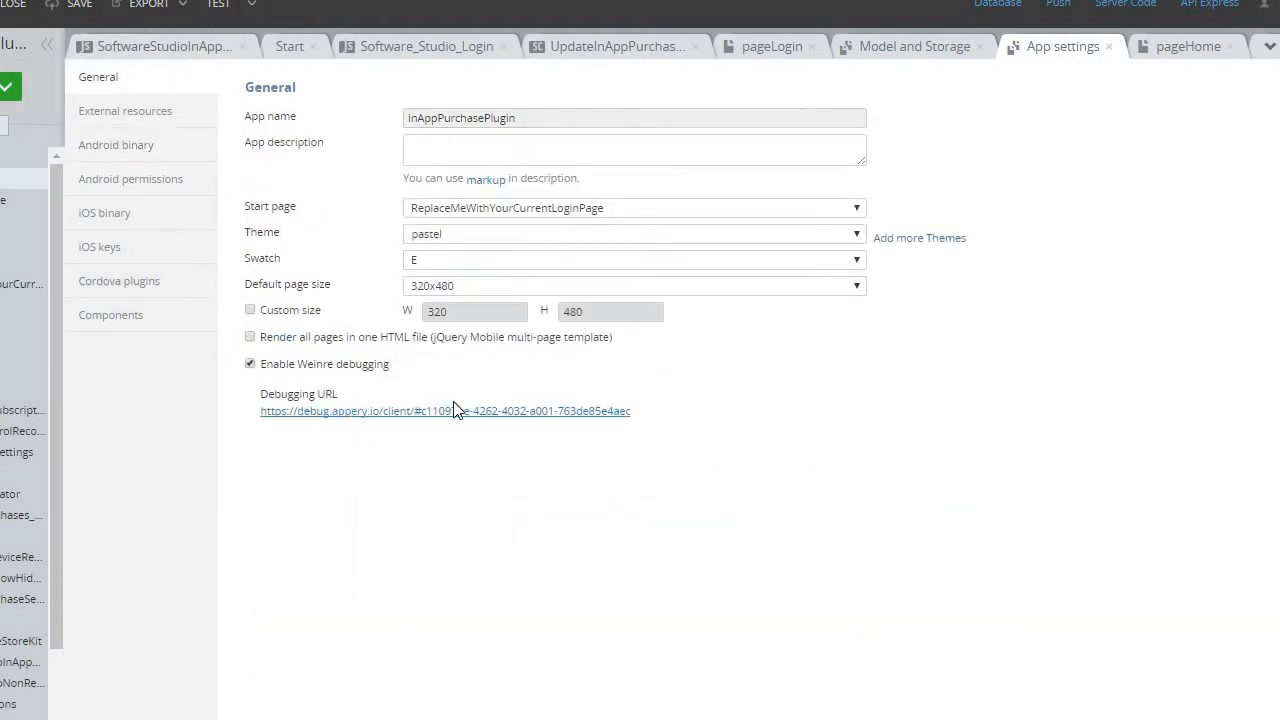
click(145, 8)
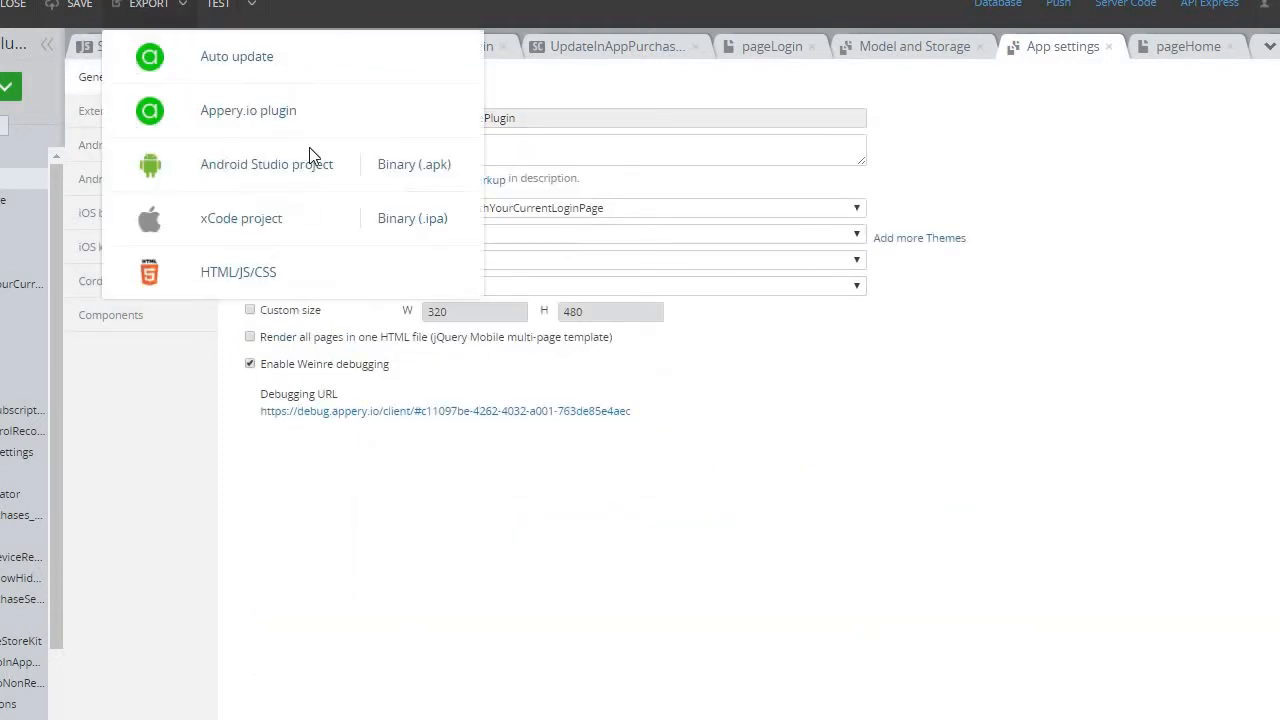